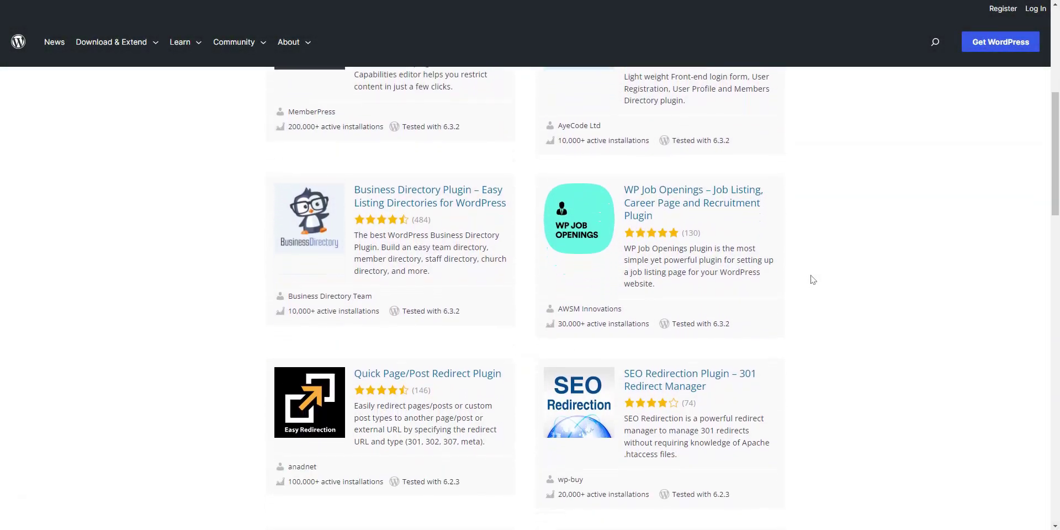
Open the Business Directory Plugin's details page and scroll through its description
left_click(454, 185)
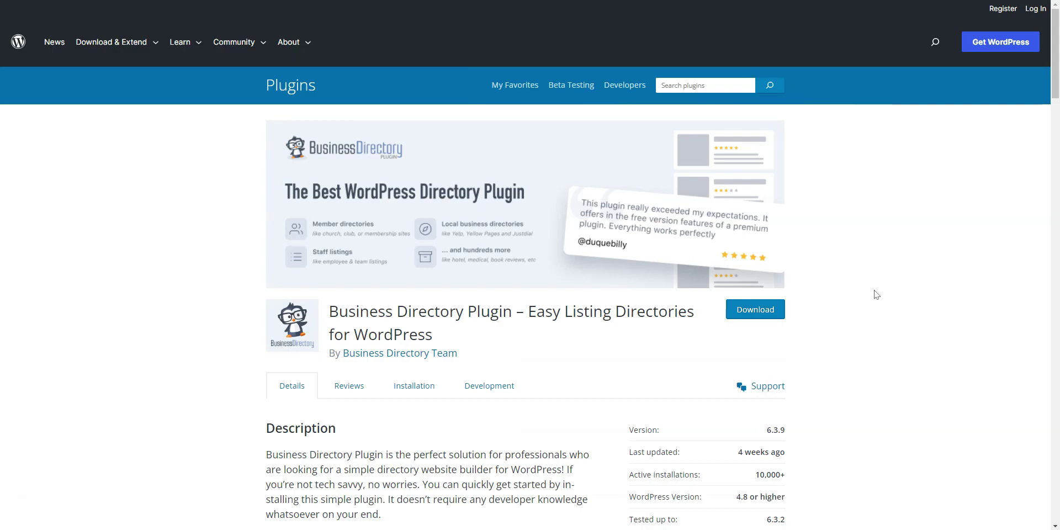
scroll(933, 306, "down", 2)
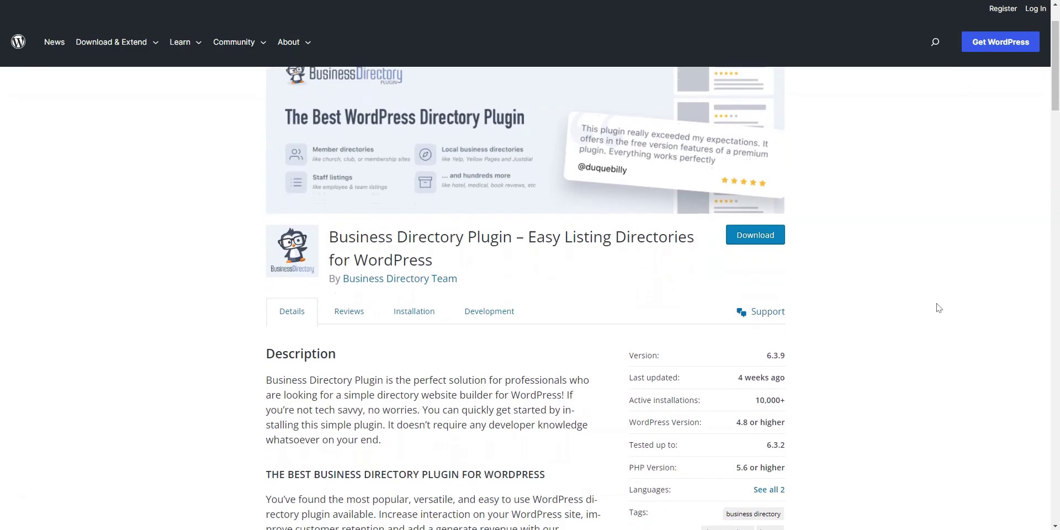
scroll(938, 307, "down", 2)
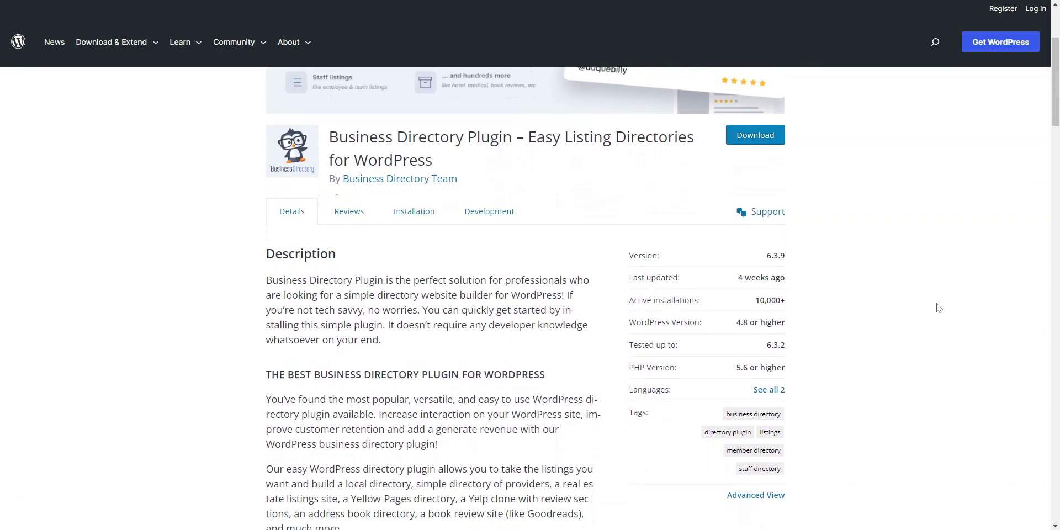
scroll(938, 308, "down", 1)
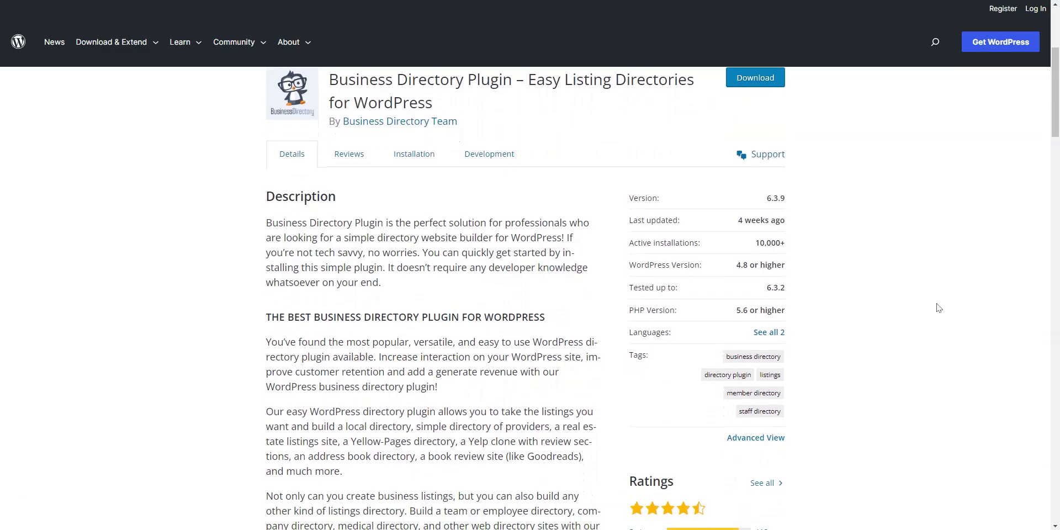
scroll(938, 307, "down", 1)
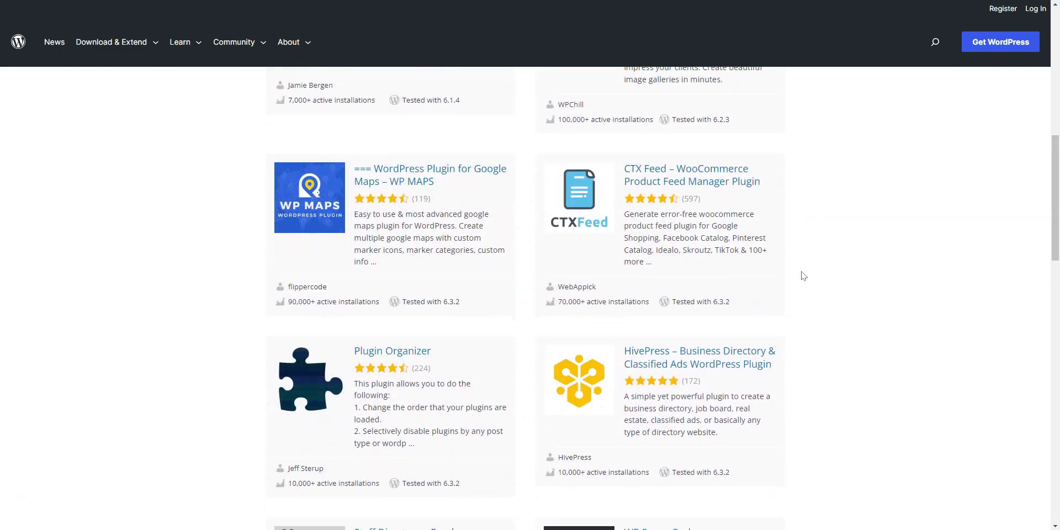
scroll(799, 274, "down", 2)
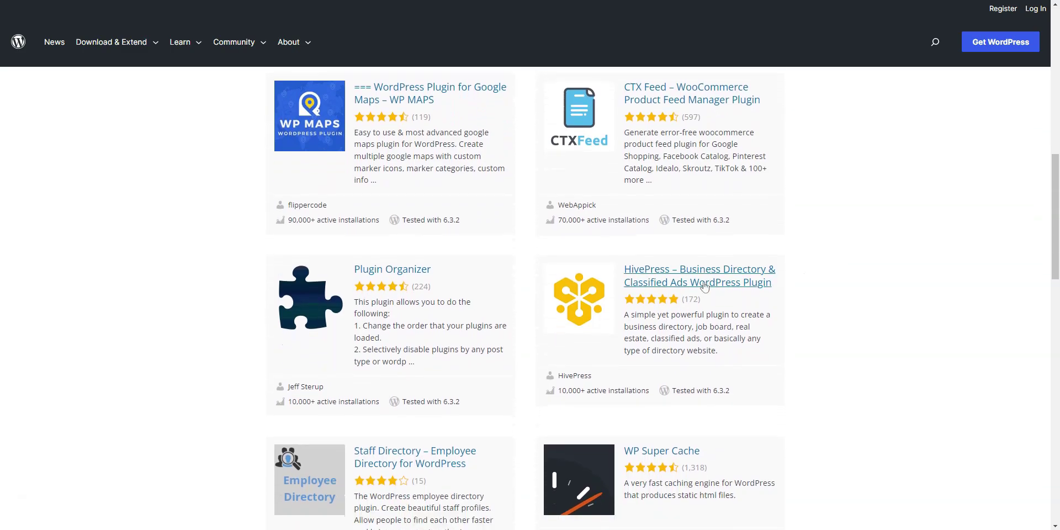
Open HivePress's plugin page and scroll through its description, intro video and ratings
left_click(680, 276)
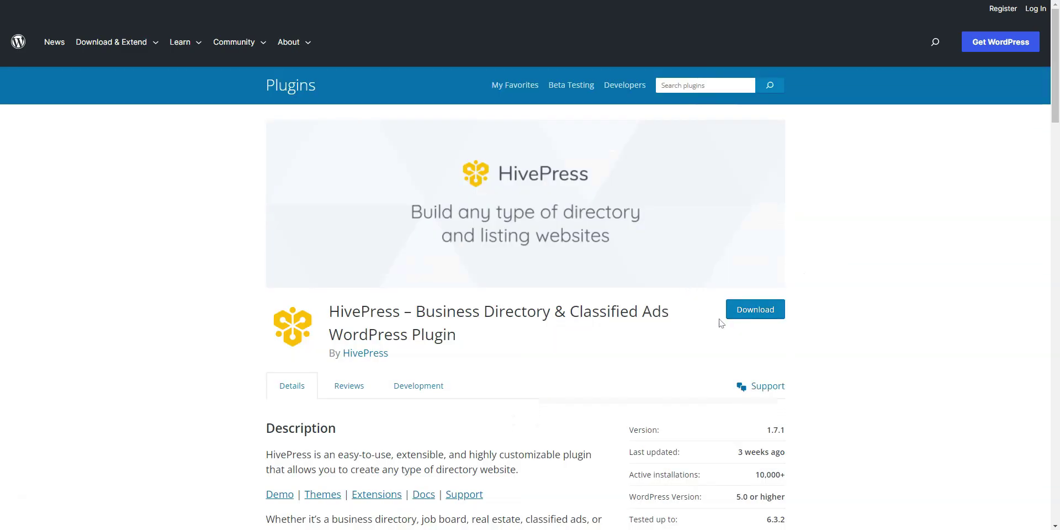
scroll(719, 327, "down", 1)
scroll(880, 329, "down", 1)
scroll(882, 329, "down", 1)
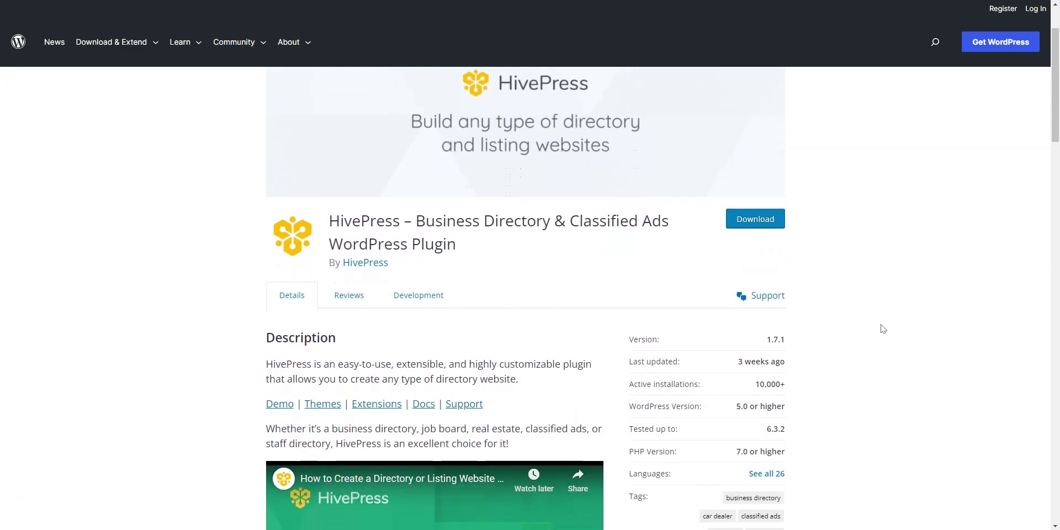
scroll(883, 329, "down", 1)
scroll(883, 329, "down", 1)
scroll(882, 329, "down", 1)
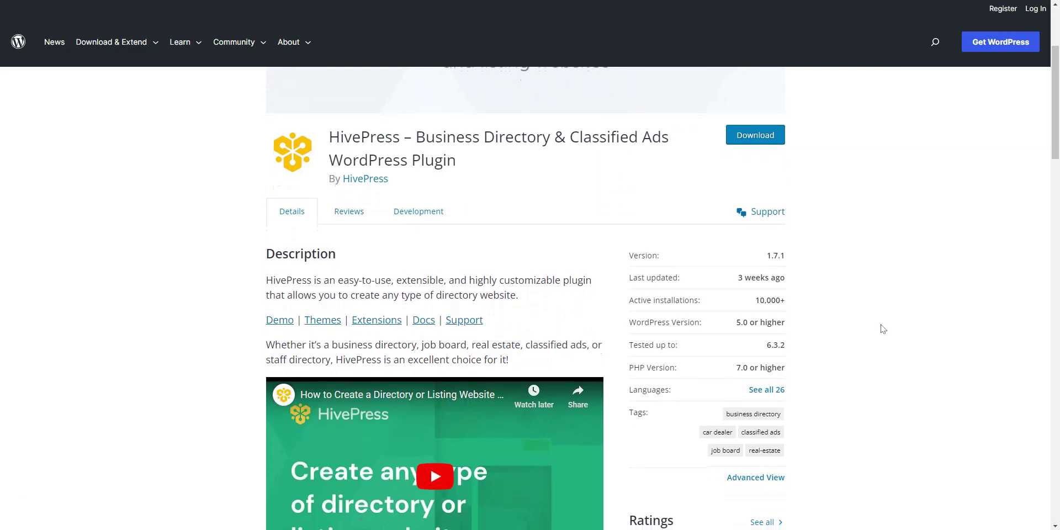
scroll(882, 329, "down", 1)
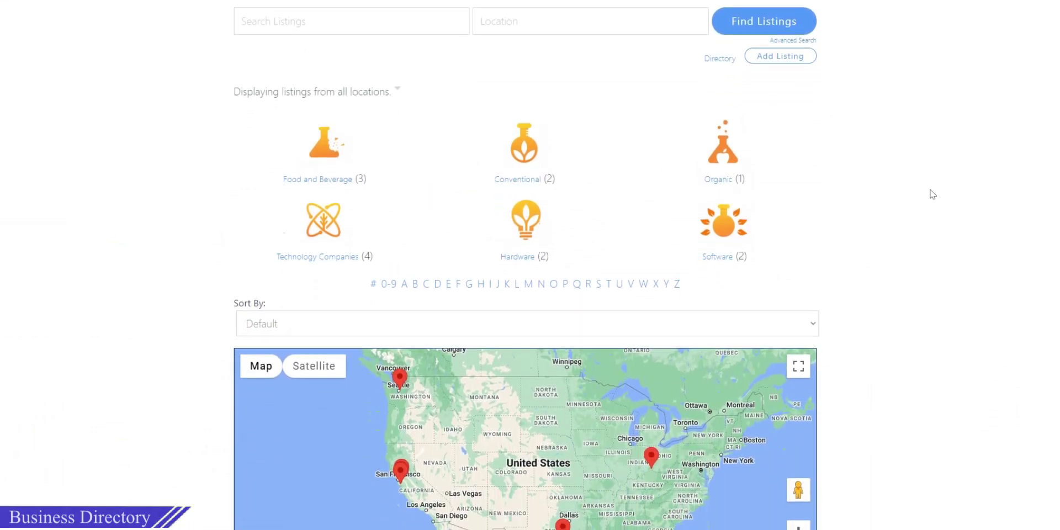
Scroll through the demo directory's listings and back up
scroll(932, 194, "down", 1)
scroll(931, 194, "down", 1)
scroll(931, 194, "down", 2)
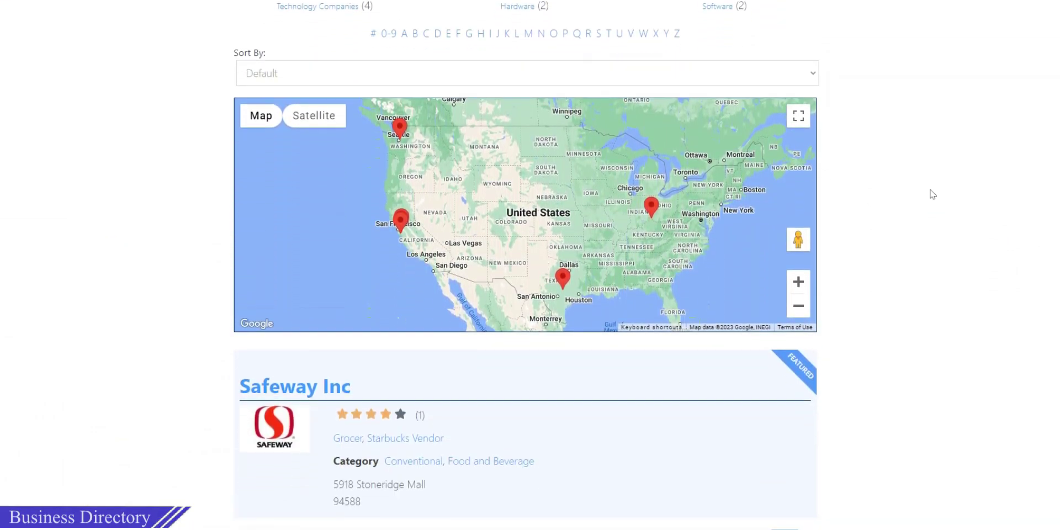
scroll(931, 193, "down", 1)
scroll(931, 194, "down", 1)
scroll(932, 193, "down", 1)
scroll(932, 194, "down", 1)
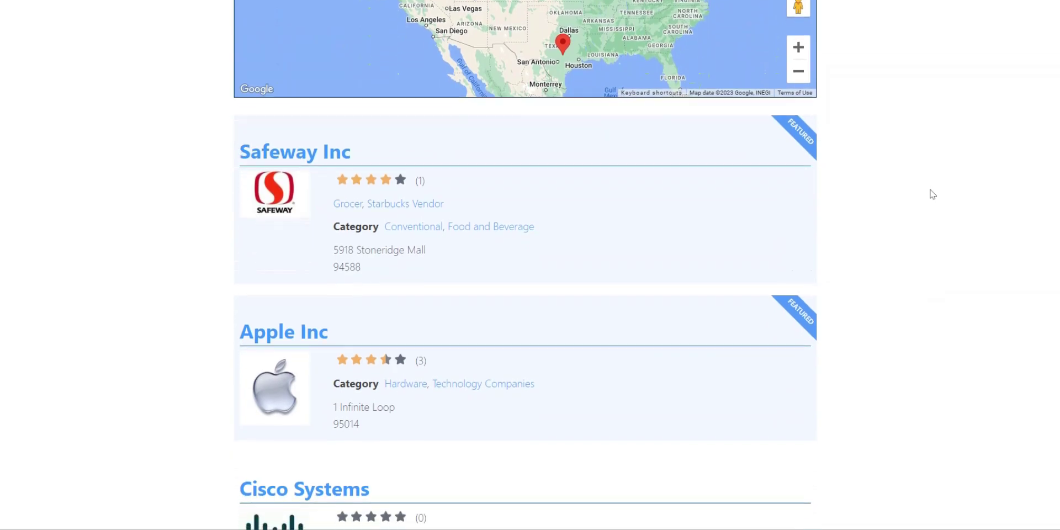
scroll(931, 194, "down", 1)
scroll(932, 194, "down", 1)
scroll(932, 194, "down", 1)
scroll(932, 194, "down", 1)
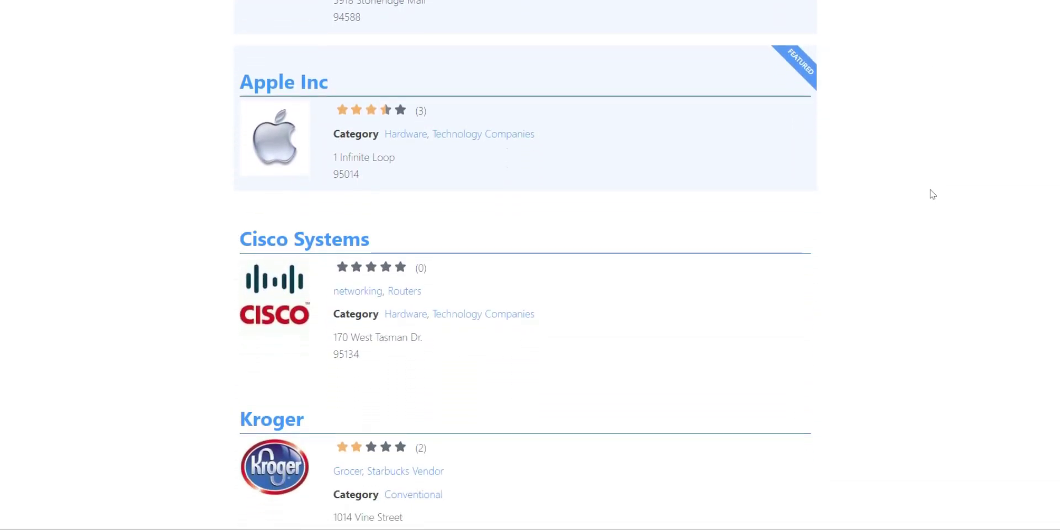
scroll(932, 194, "down", 1)
scroll(932, 193, "up", 2)
scroll(932, 194, "up", 8)
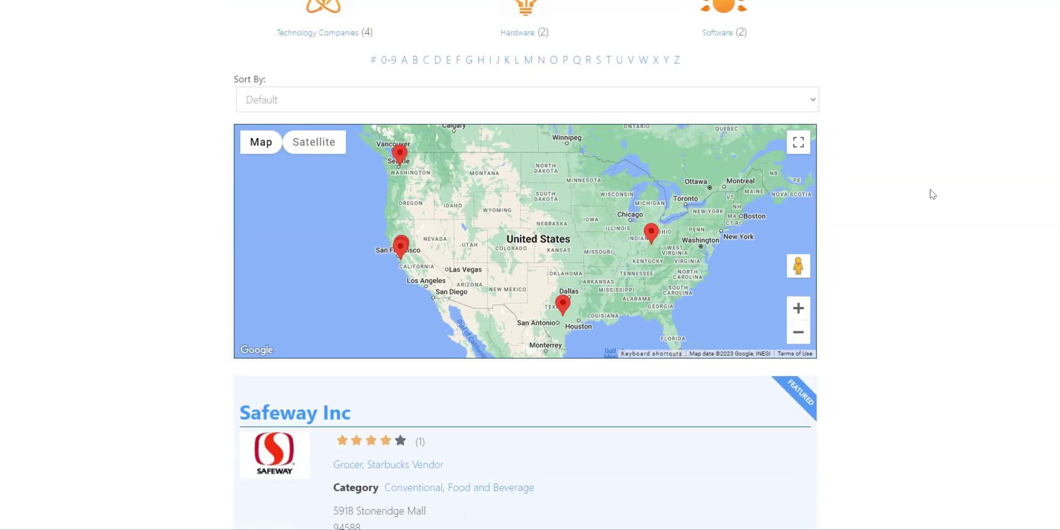
scroll(932, 194, "up", 5)
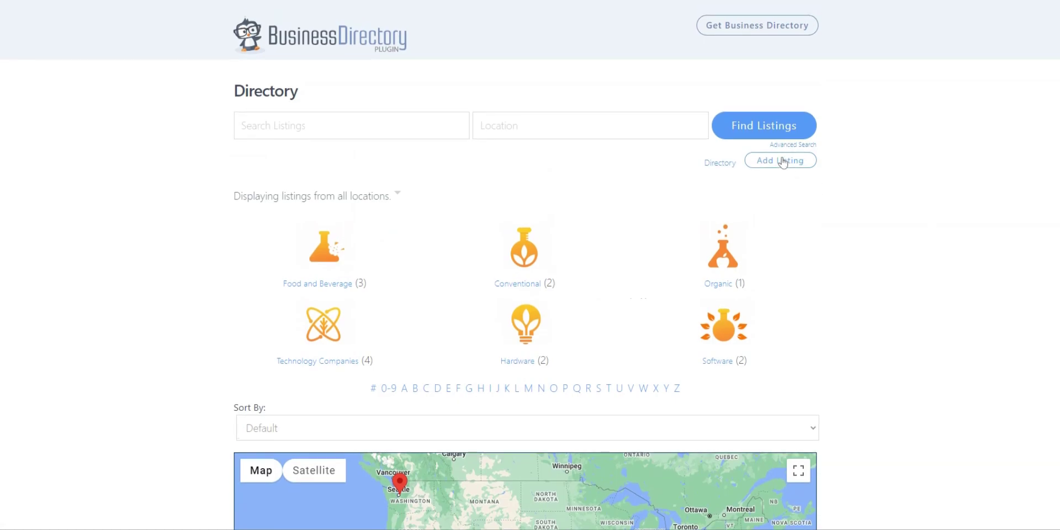
Start a new listing in the Conventional category to reveal the Basic, Premium and Regular plans
left_click(782, 162)
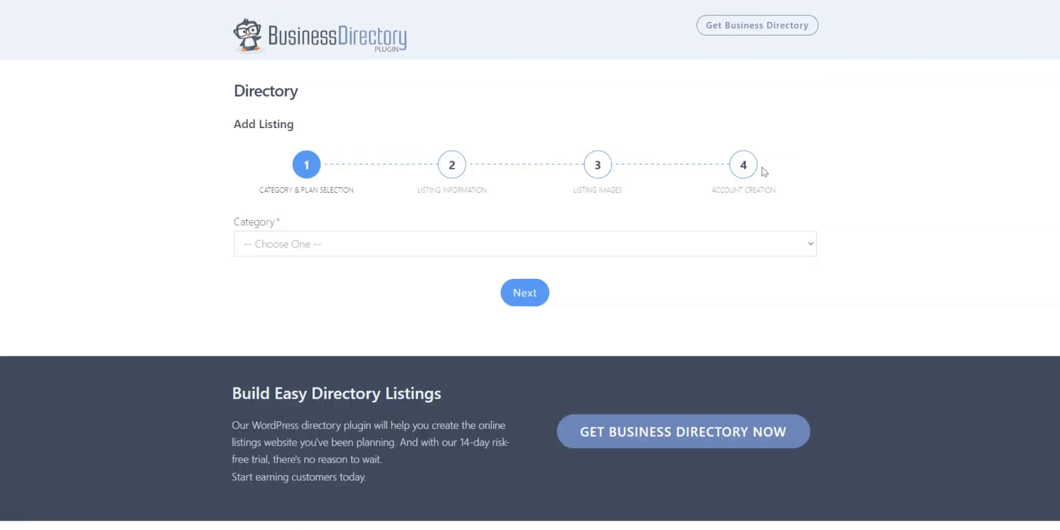
left_click(407, 241)
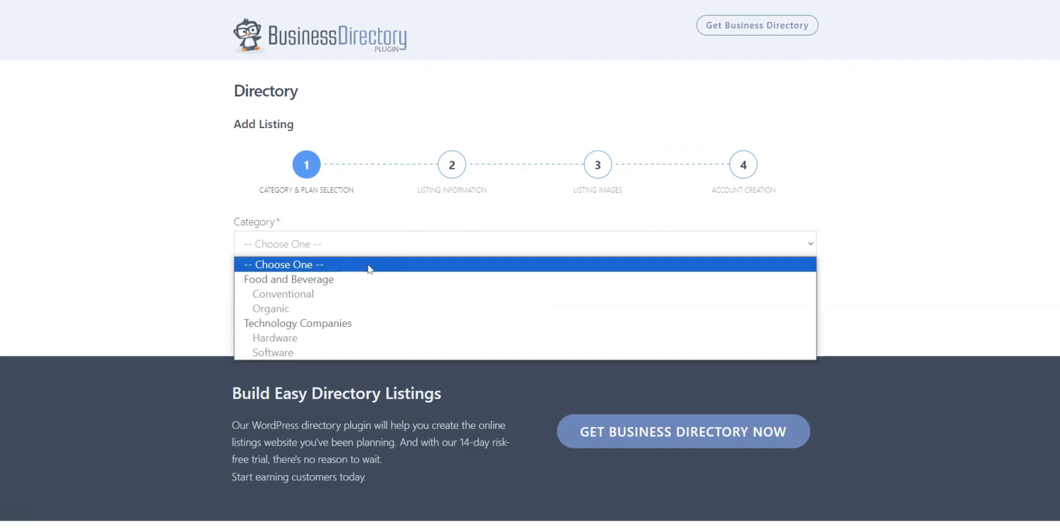
left_click(332, 294)
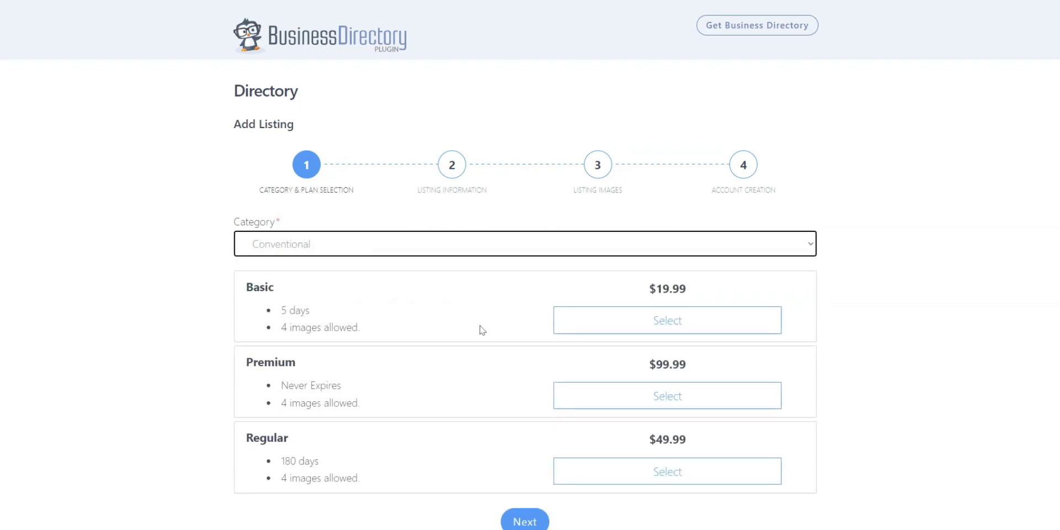
scroll(482, 330, "down", 1)
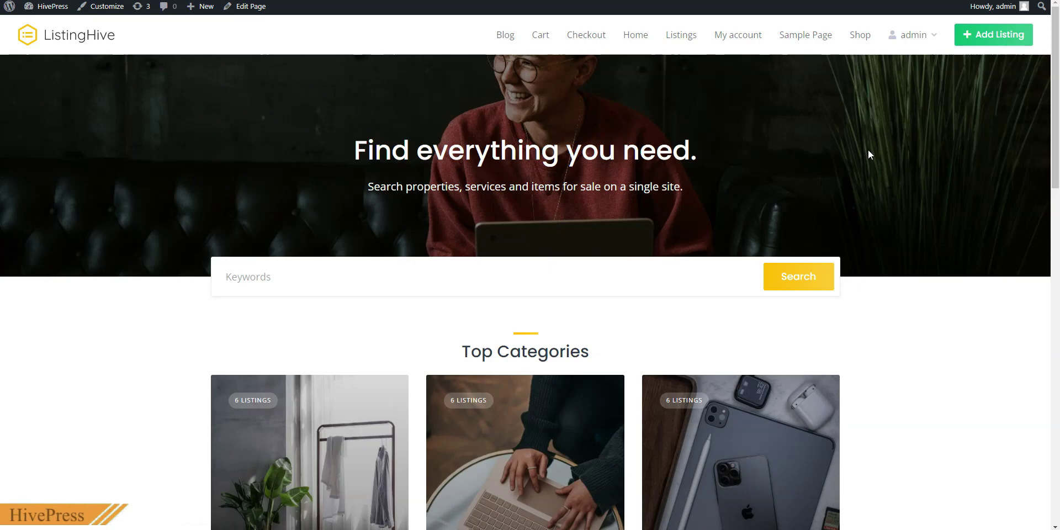
Fill a Services listing (title example, price 100, hourly rate 15), then allow new listing submissions
left_click(988, 38)
type("example")
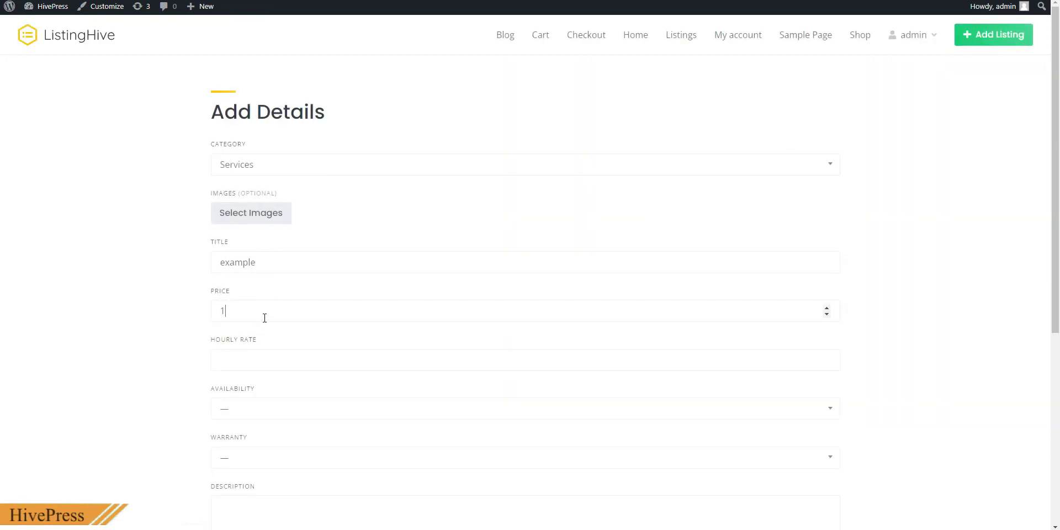
type("00")
left_click(265, 310)
type("15")
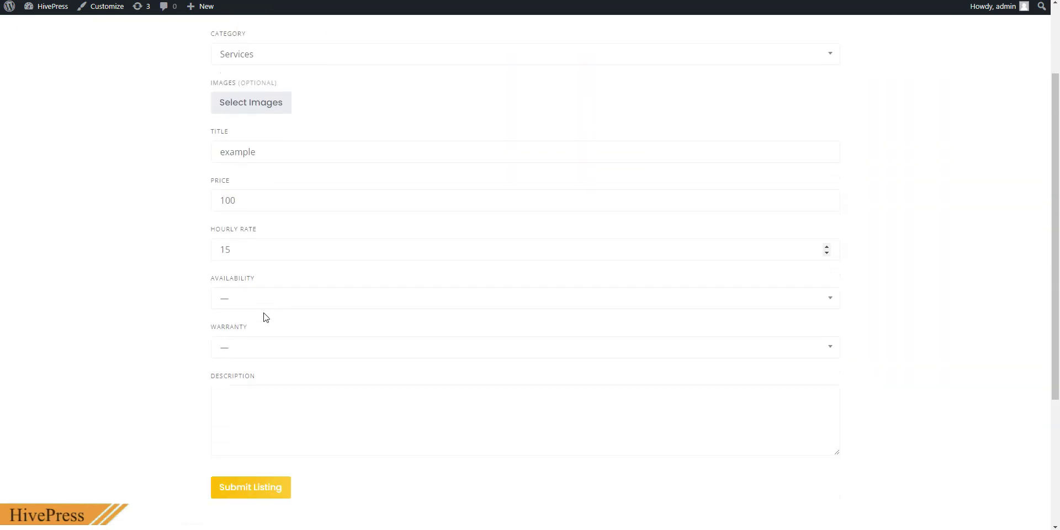
left_click(254, 350)
left_click(251, 390)
type("e")
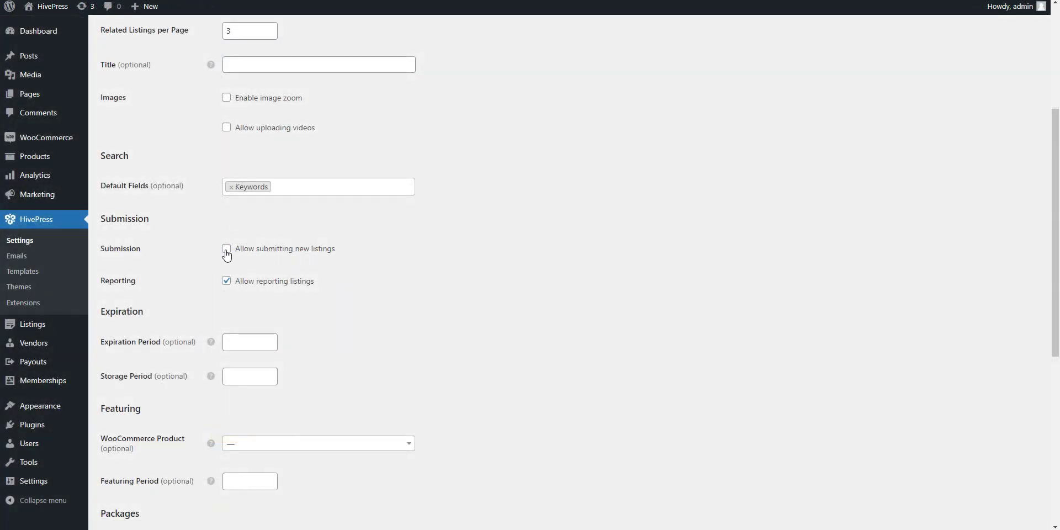
left_click(226, 249)
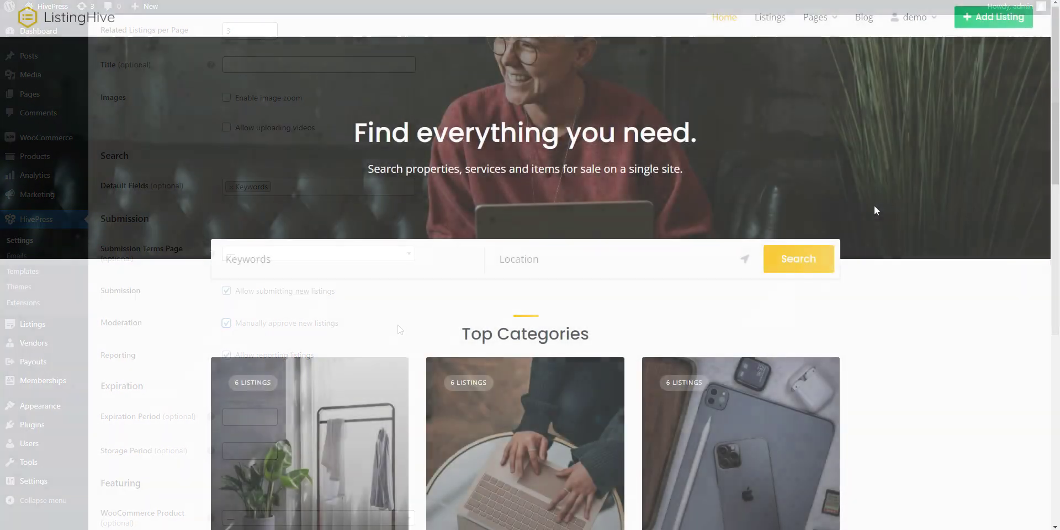
Browse the For Sale category and open the Bang & Olufsen speaker listing
scroll(873, 205, "down", 3)
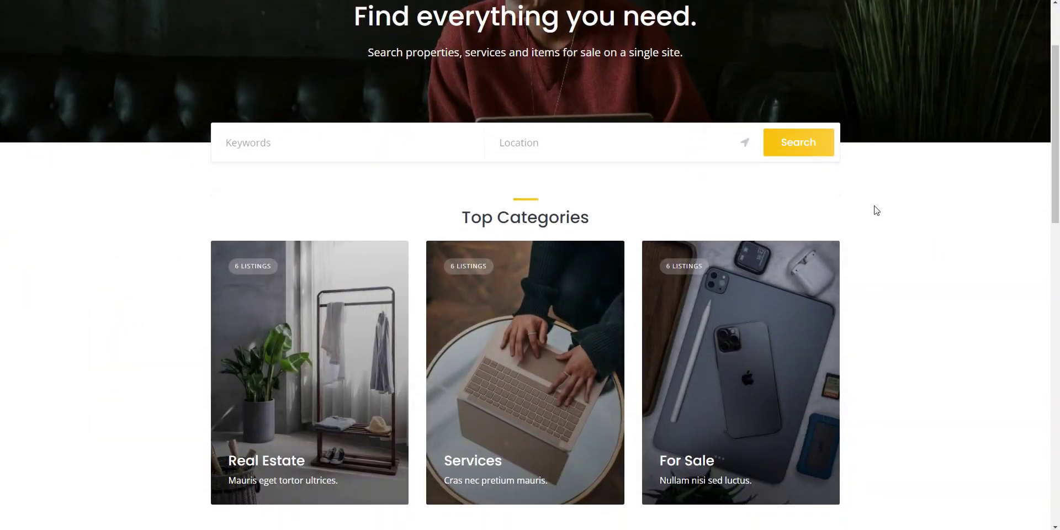
left_click(717, 330)
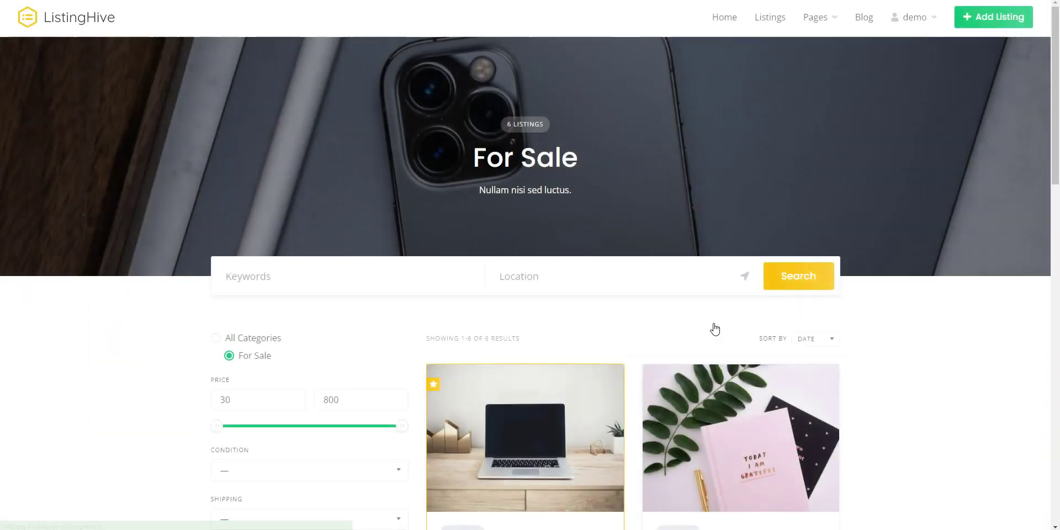
scroll(705, 283, "down", 2)
scroll(574, 267, "down", 3)
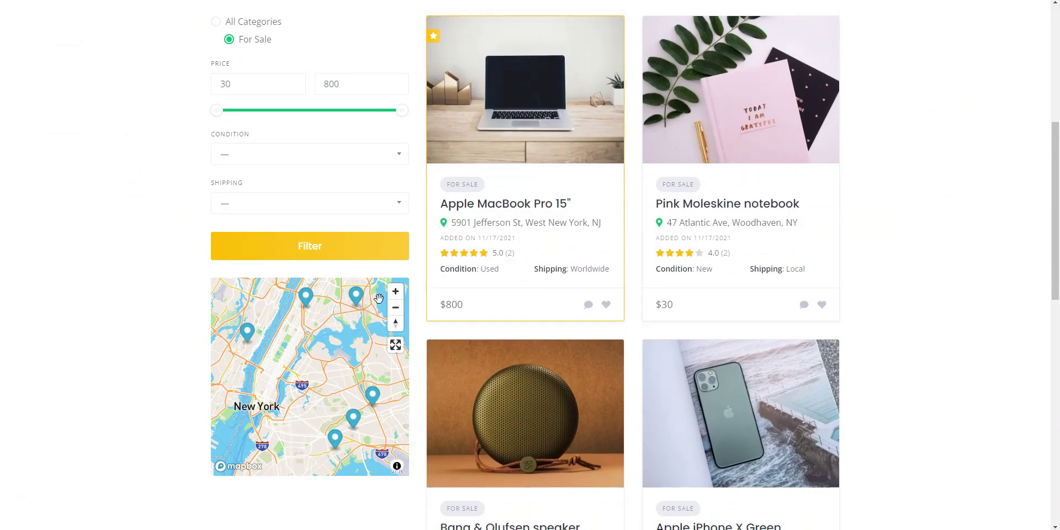
left_click_drag(379, 299, 349, 343)
scroll(556, 374, "down", 1)
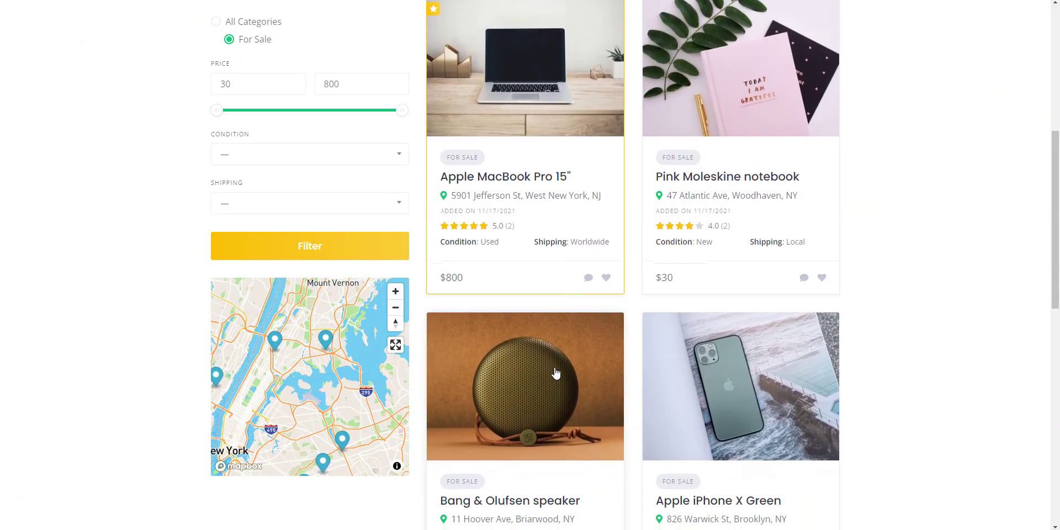
scroll(556, 374, "down", 2)
left_click(536, 364)
Try favoriting the speaker, then start a reply with the greeting 'hey'
scroll(549, 325, "down", 1)
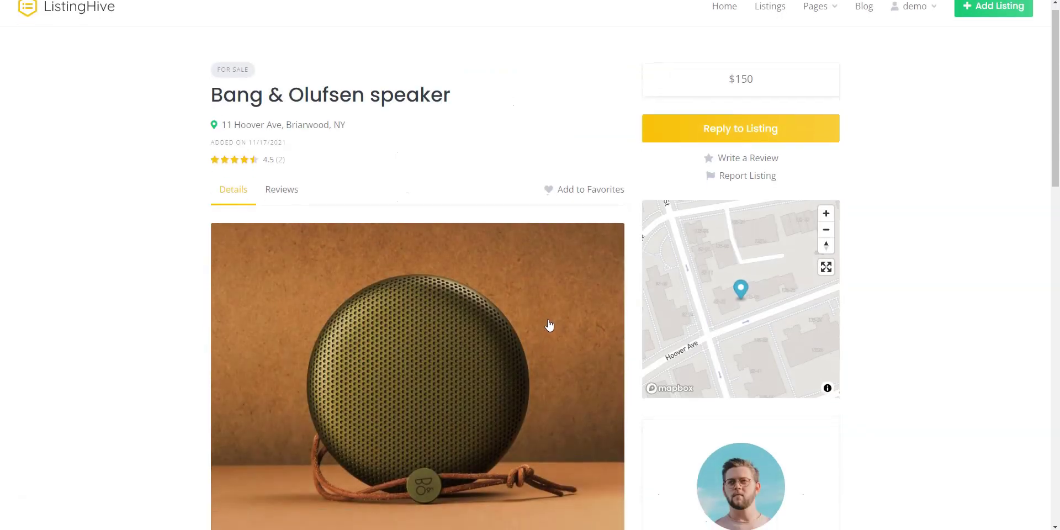
scroll(549, 325, "down", 1)
left_click(571, 173)
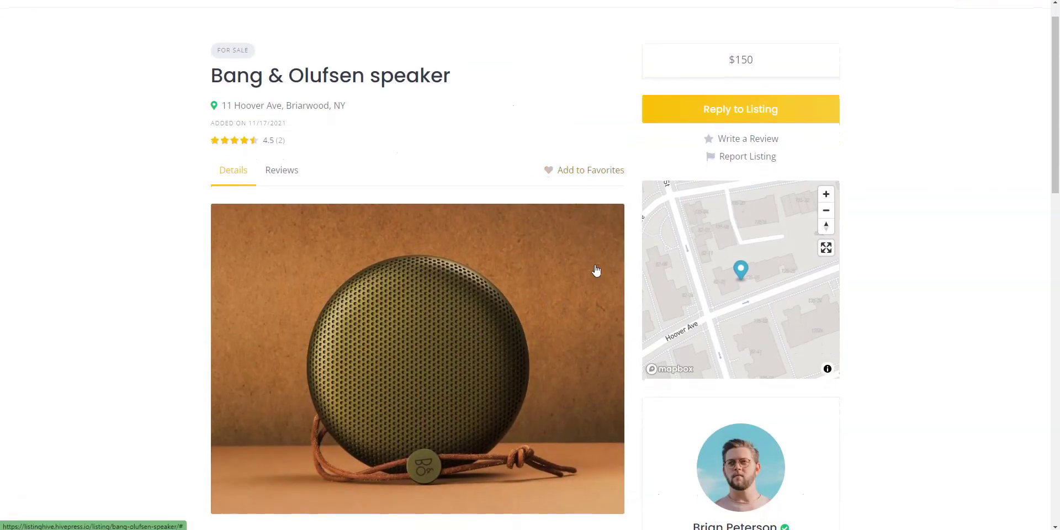
scroll(596, 271, "down", 1)
scroll(607, 312, "down", 7)
scroll(607, 311, "up", 4)
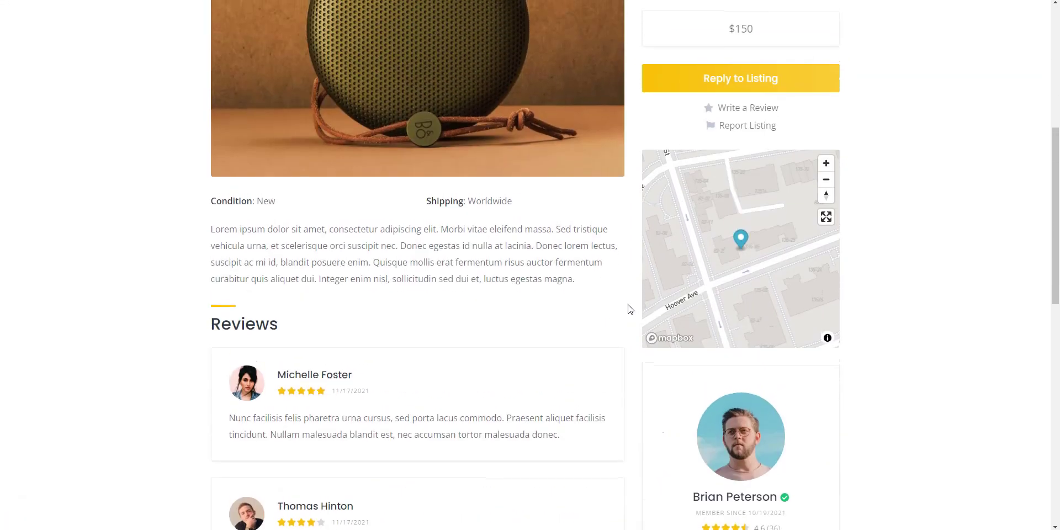
scroll(629, 309, "up", 4)
scroll(714, 208, "up", 2)
left_click(753, 94)
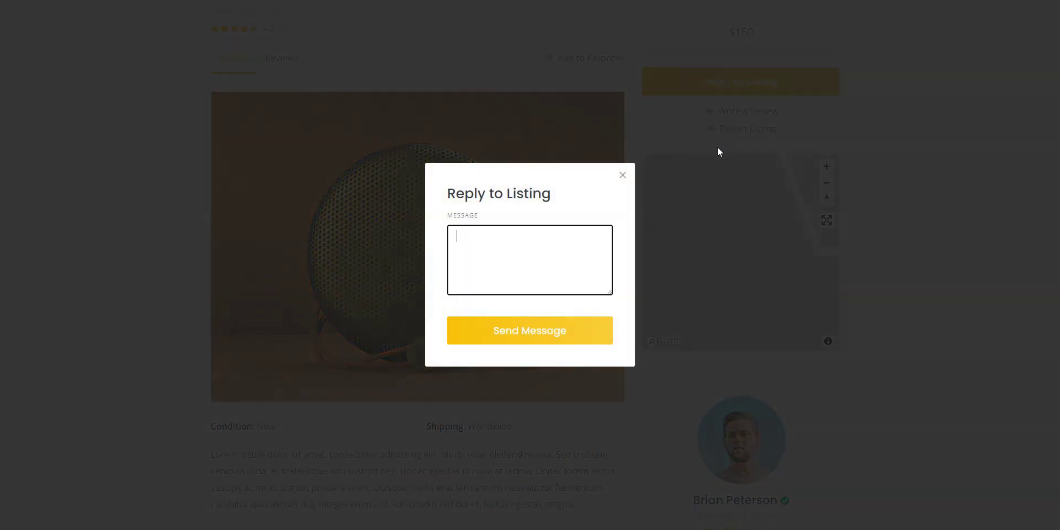
type("h")
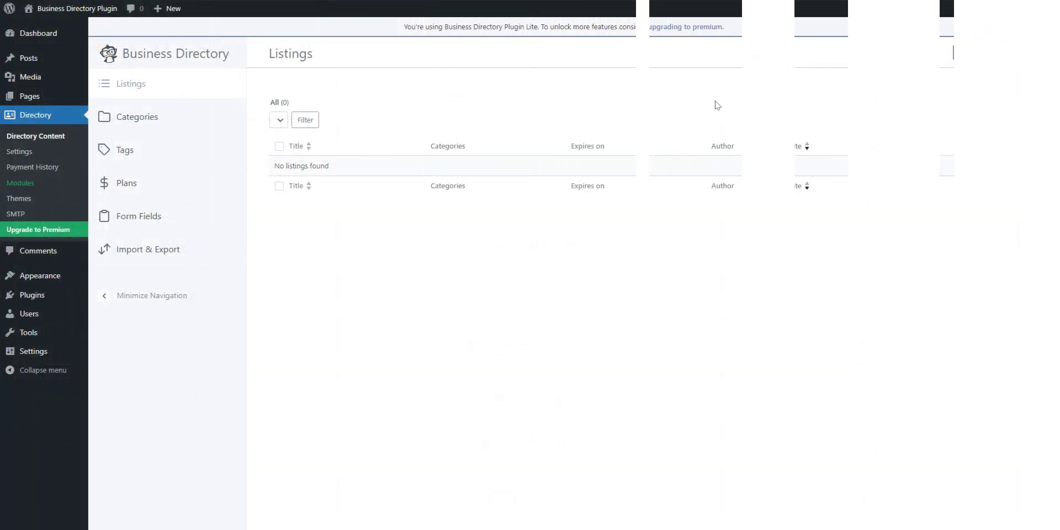
Check the Categories page and new-category form, then the Form Fields page and new-field form
left_click(164, 120)
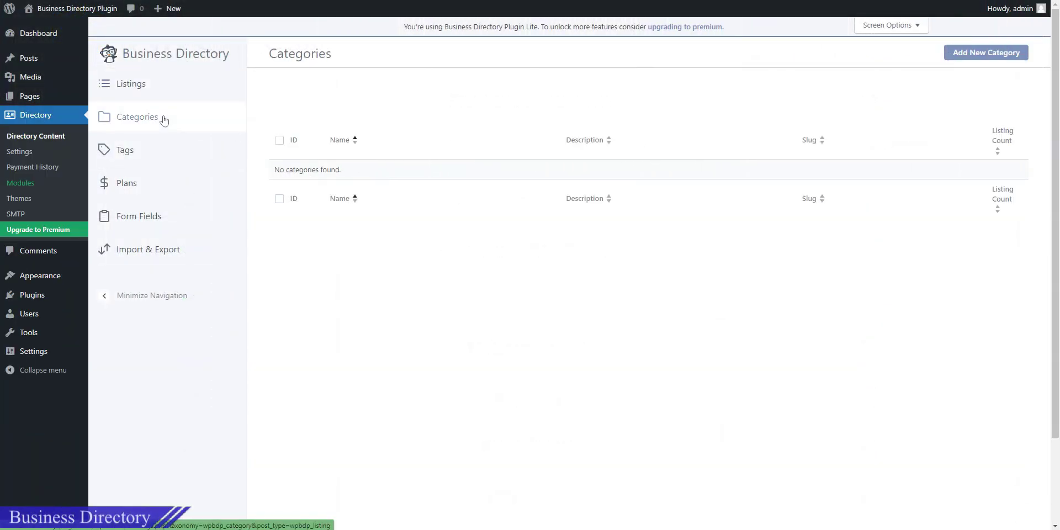
left_click(959, 56)
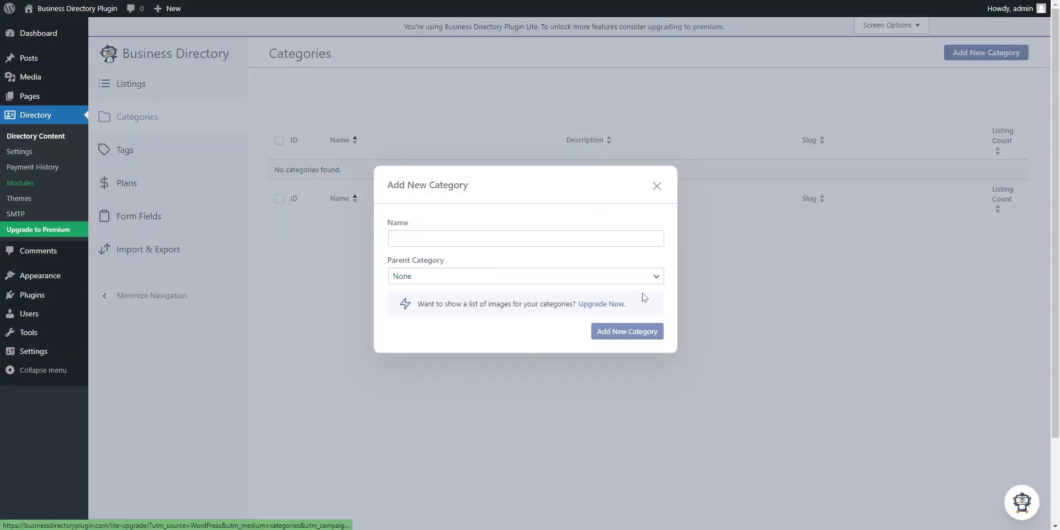
left_click(657, 186)
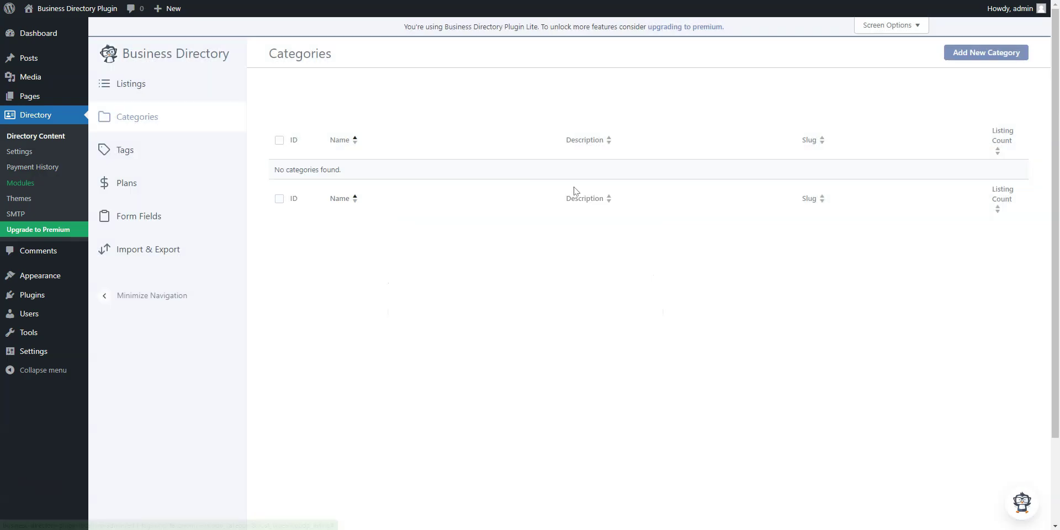
left_click(171, 228)
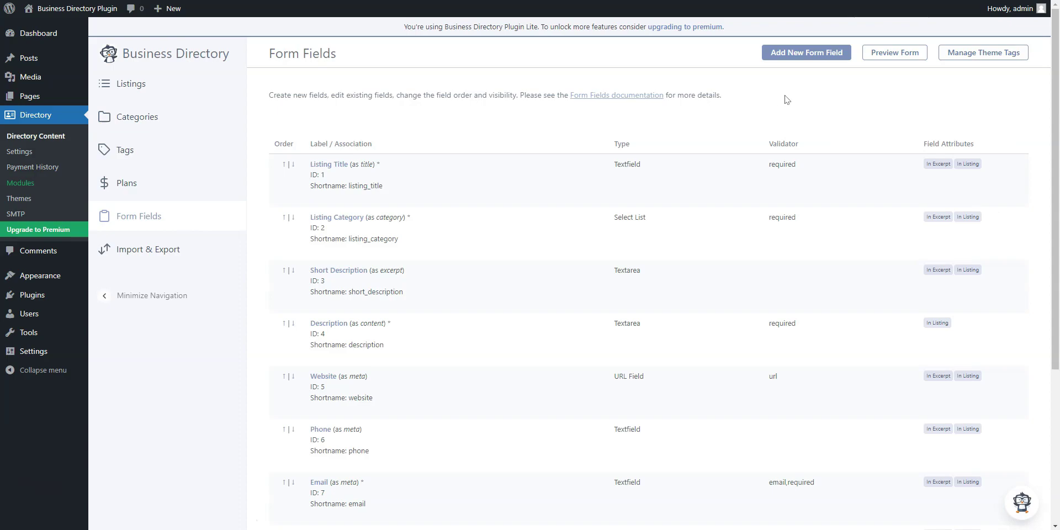
left_click(795, 60)
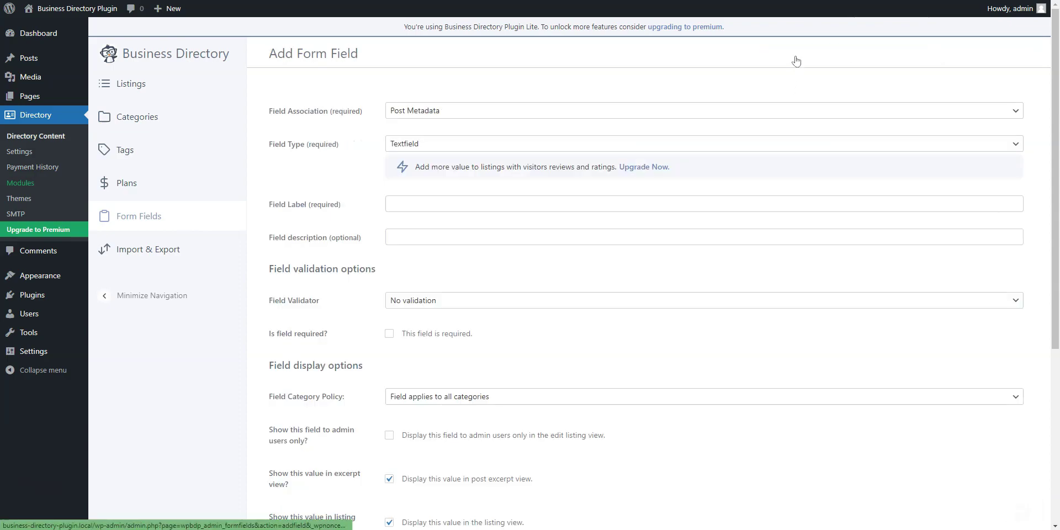
scroll(451, 276, "down", 2)
scroll(450, 276, "down", 3)
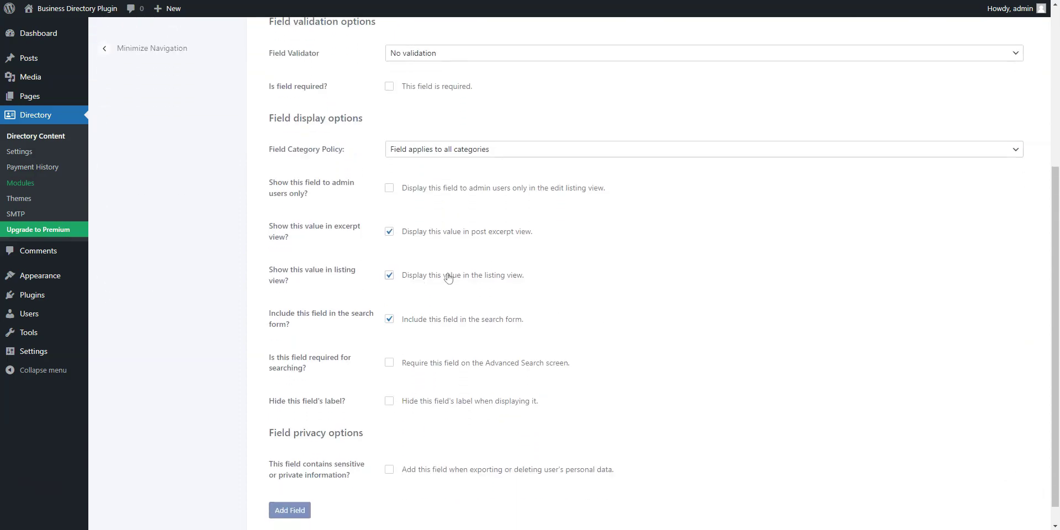
scroll(447, 279, "up", 5)
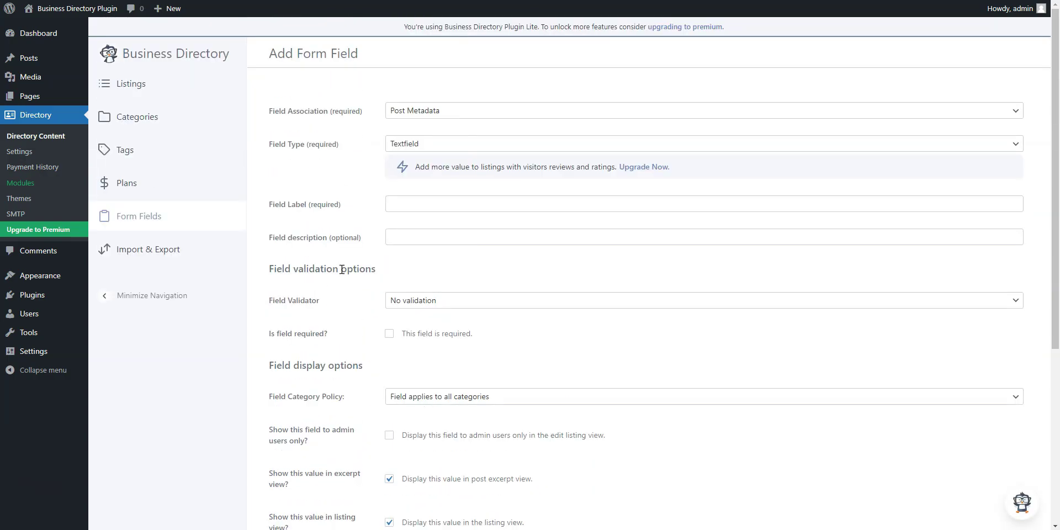
Check the empty Tags page and new-tag form, then open the public directory page in the site editor
left_click(127, 157)
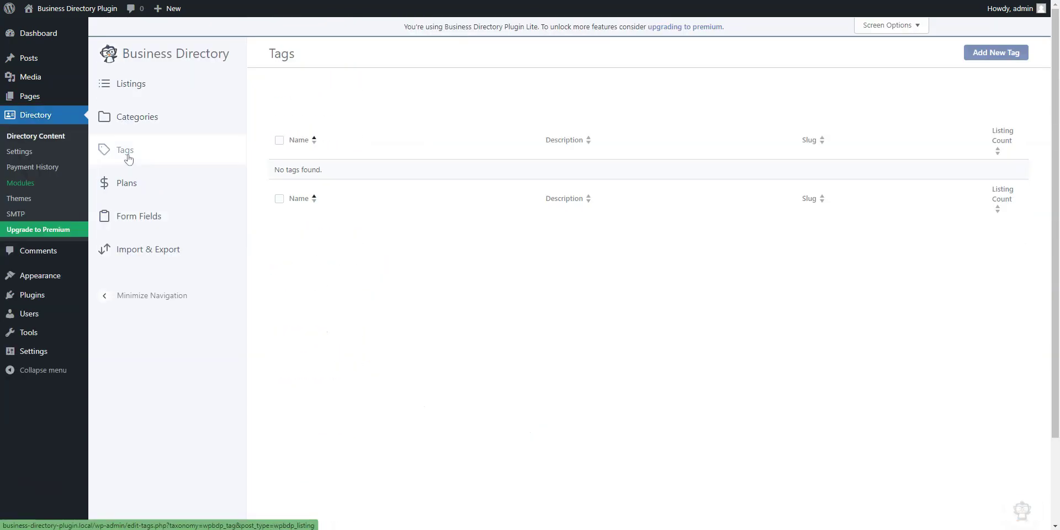
left_click(979, 55)
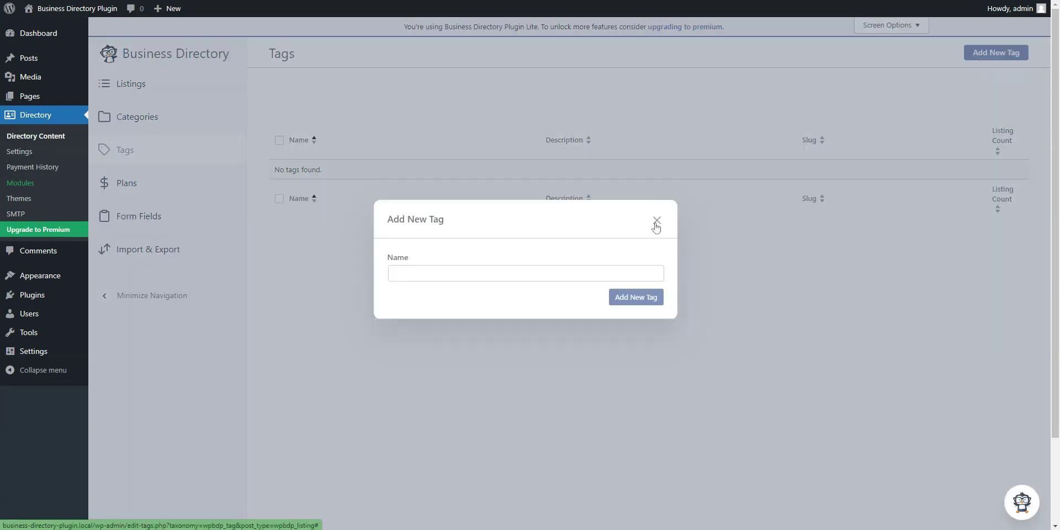
left_click(656, 220)
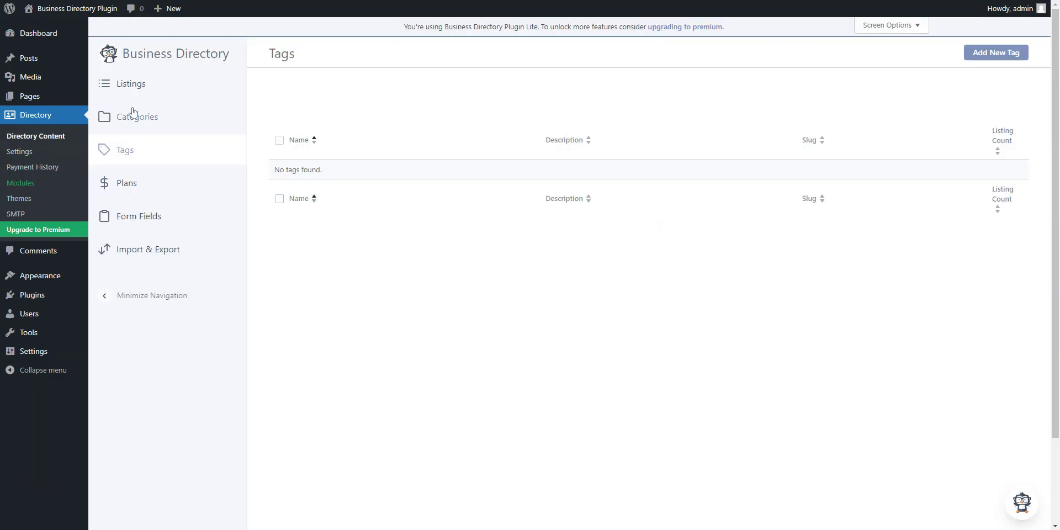
left_click(39, 25)
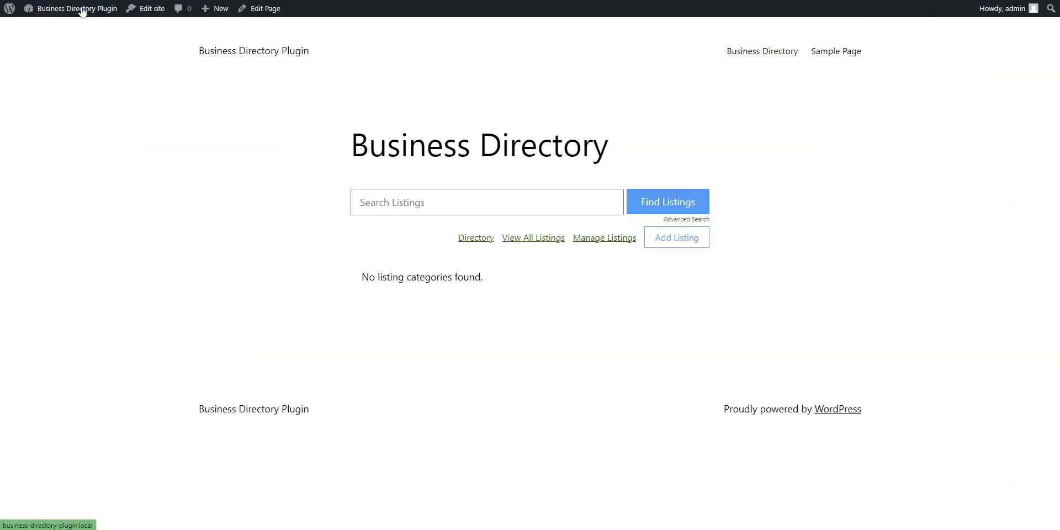
left_click(133, 12)
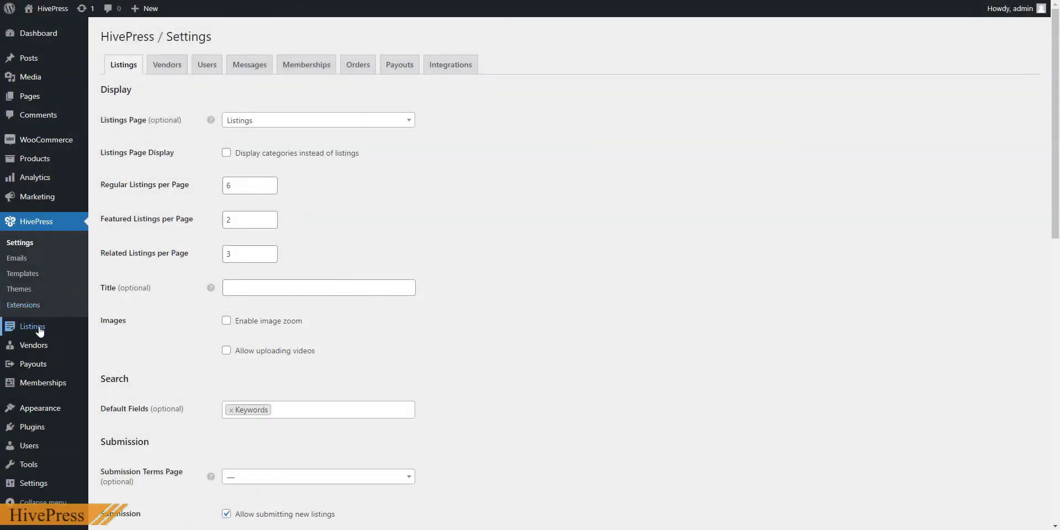
mouse_move(32, 327)
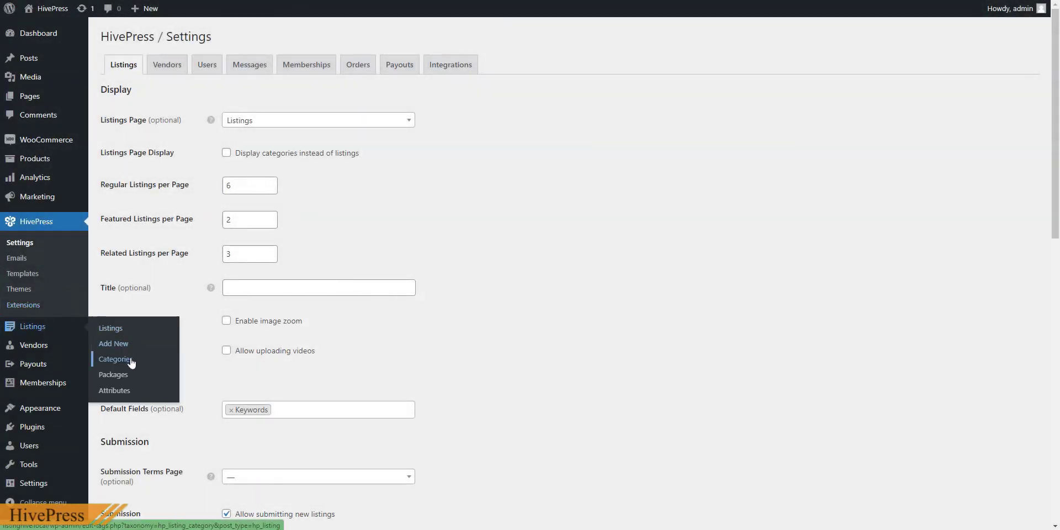
Look over the HivePress listing attributes, a blank new attribute form, and the listing categories
left_click(114, 391)
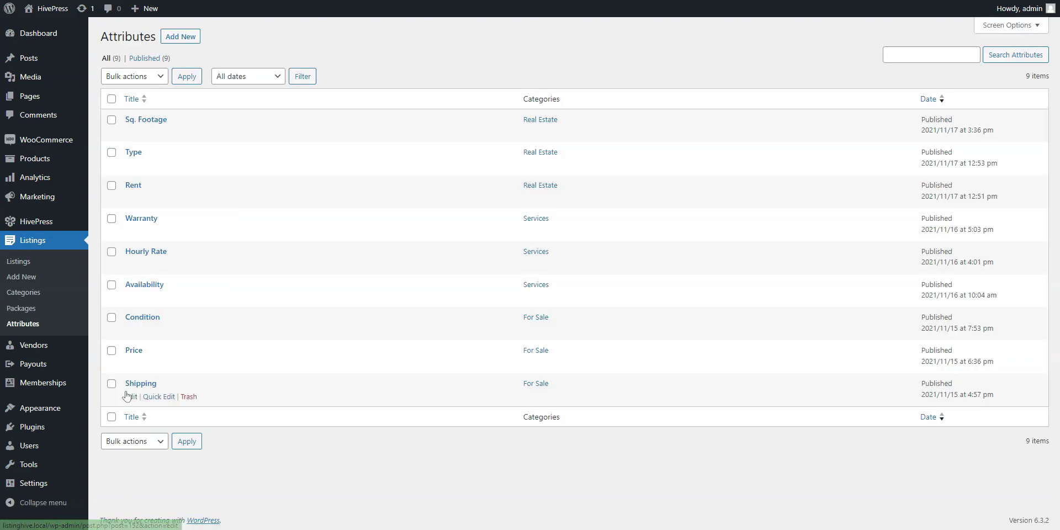
left_click(194, 37)
scroll(257, 132, "down", 3)
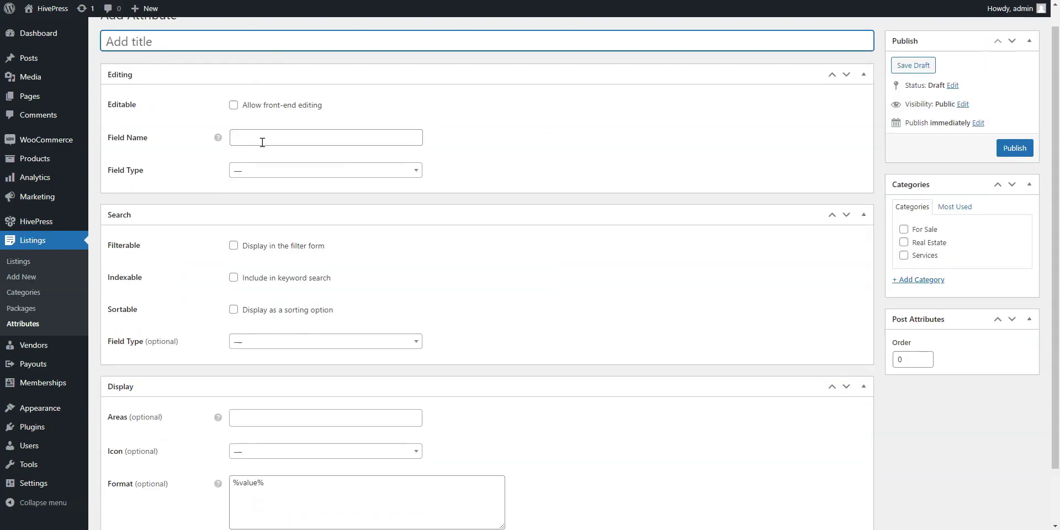
scroll(270, 202, "up", 3)
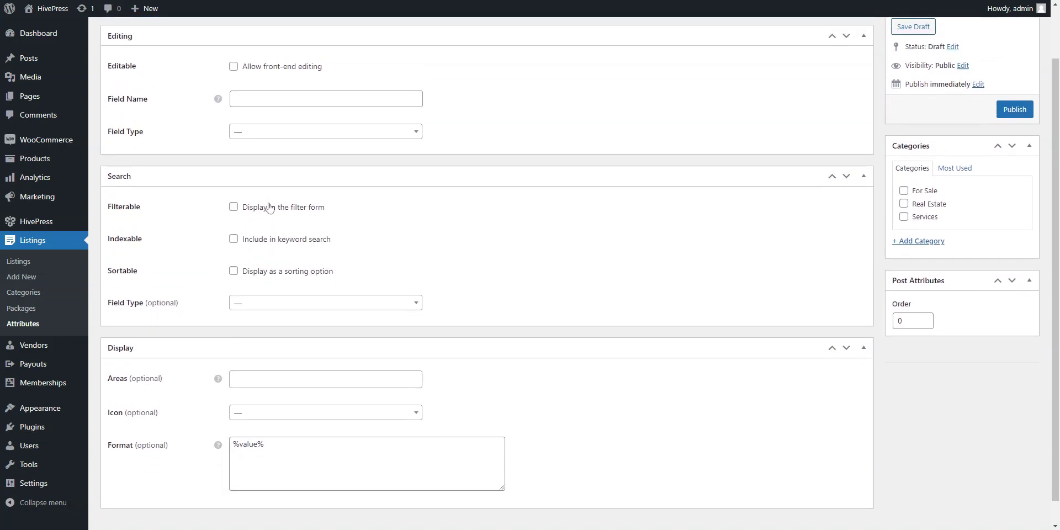
left_click(23, 291)
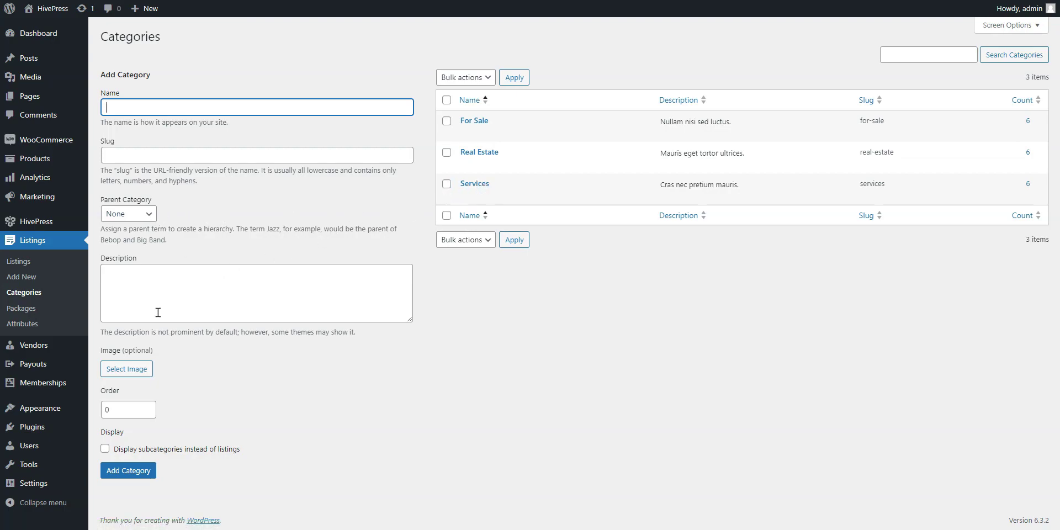
mouse_move(33, 344)
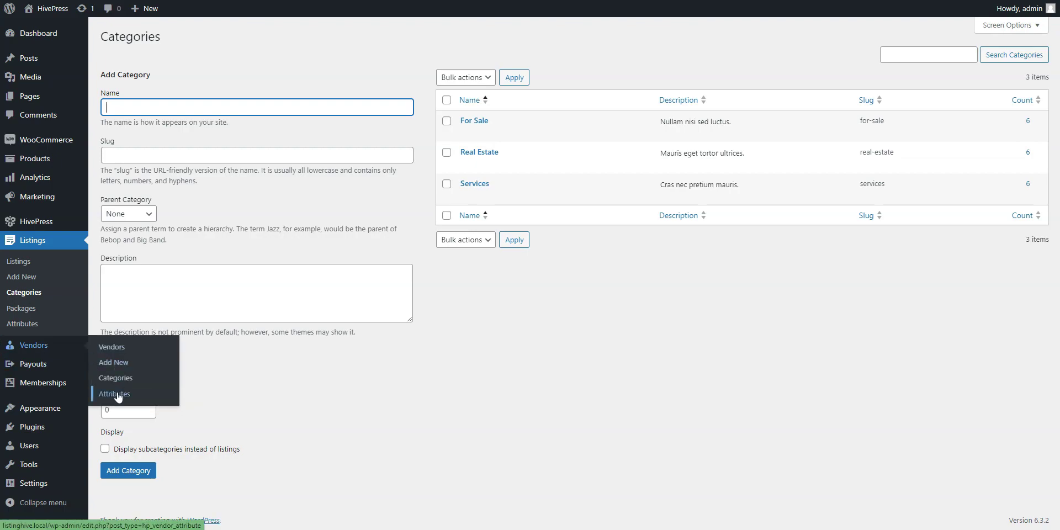
View a blank new vendor attribute form, then start a new WordPress page
left_click(114, 393)
left_click(195, 44)
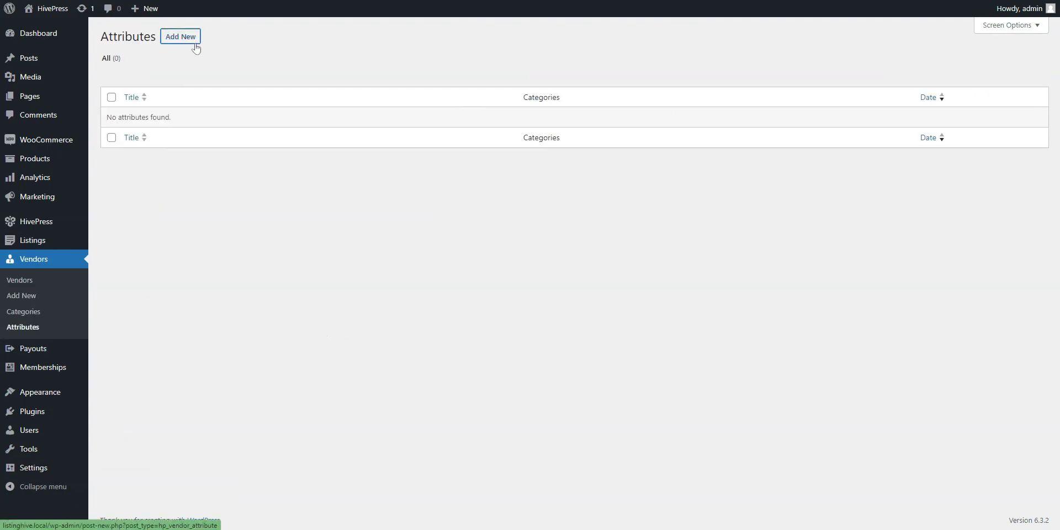
scroll(417, 220, "down", 3)
scroll(441, 301, "up", 3)
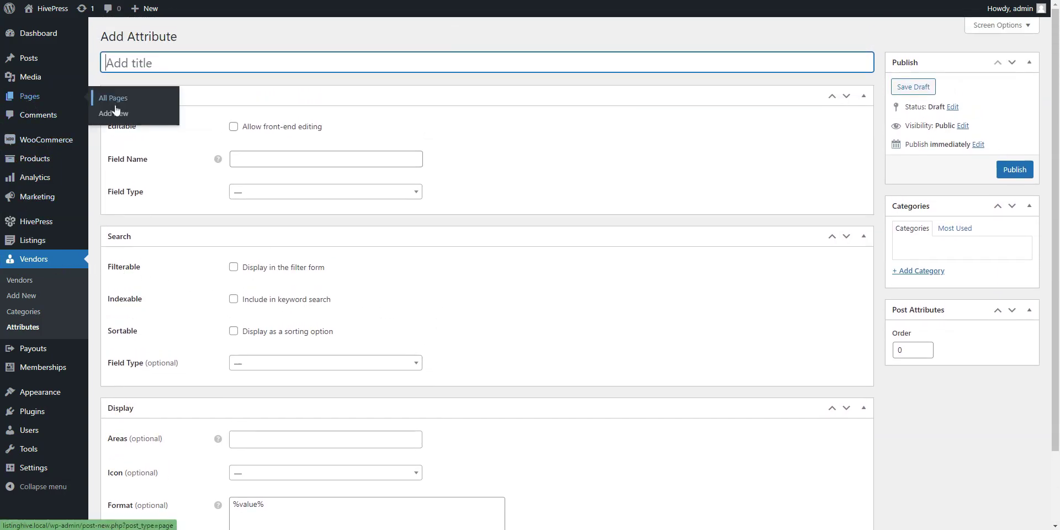
left_click(110, 111)
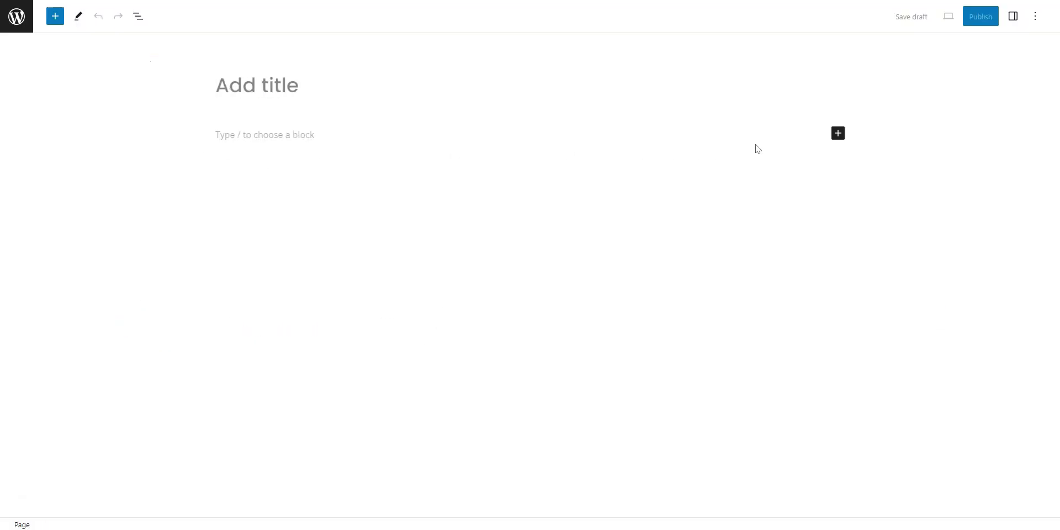
Insert the HivePress Listings block into the new page via a 'hivepre' block search
left_click(838, 134)
type("hive")
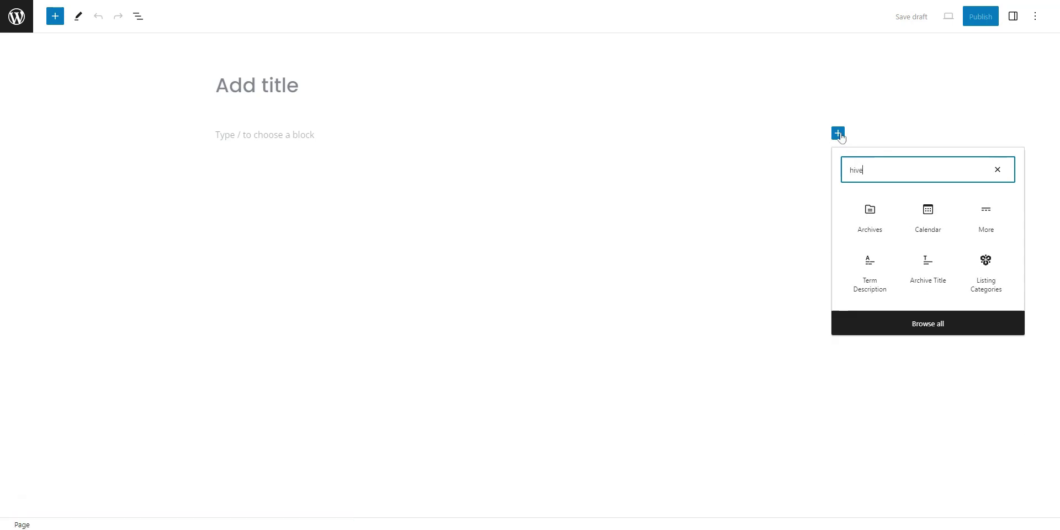
type("press")
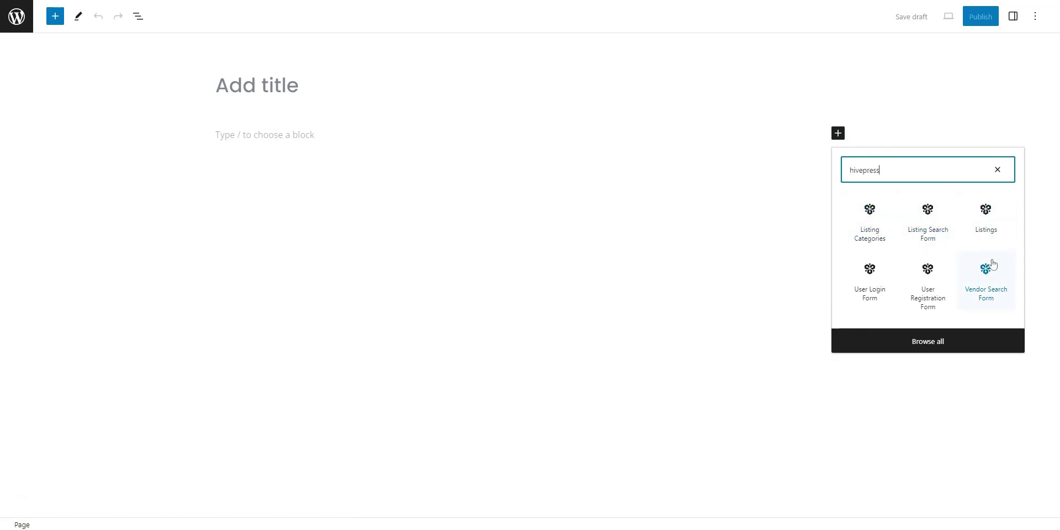
left_click(988, 229)
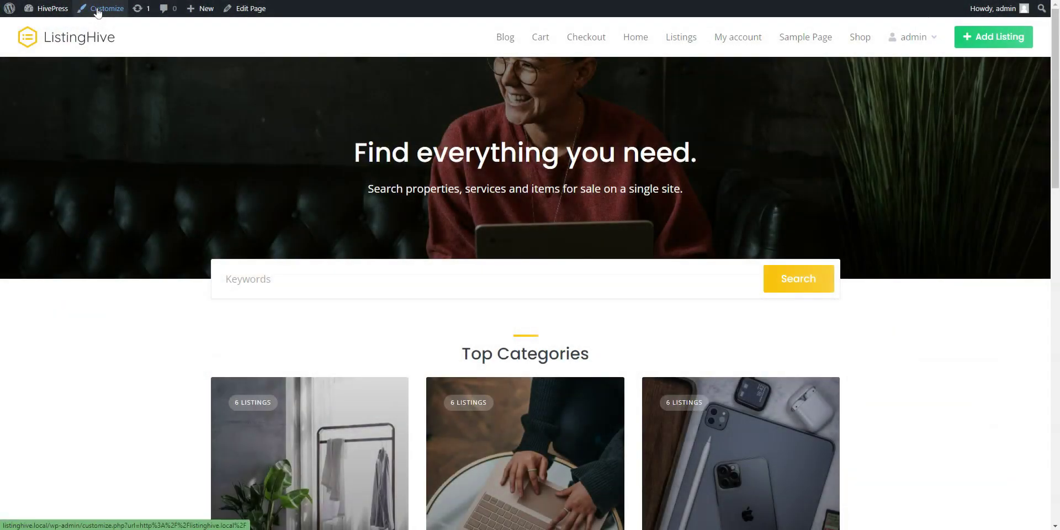
Review the Customizer's Site Identity, Colors and Header Image panels
left_click(97, 9)
left_click(102, 130)
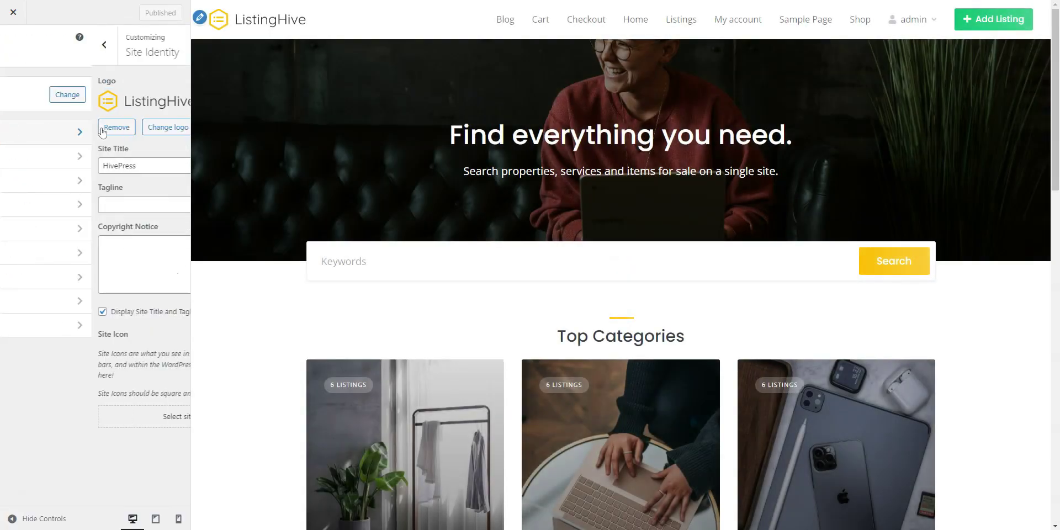
left_click(20, 50)
left_click(21, 157)
left_click(13, 44)
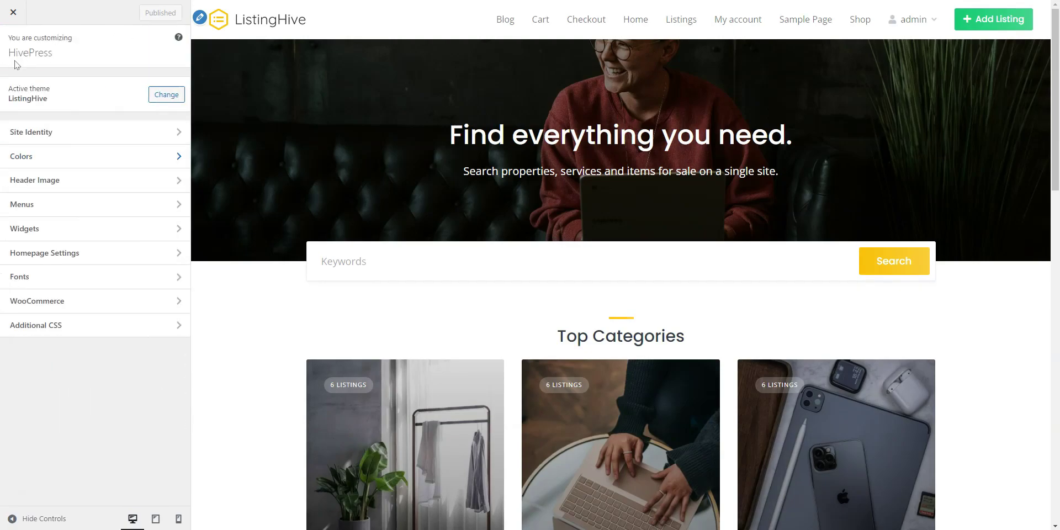
left_click(38, 181)
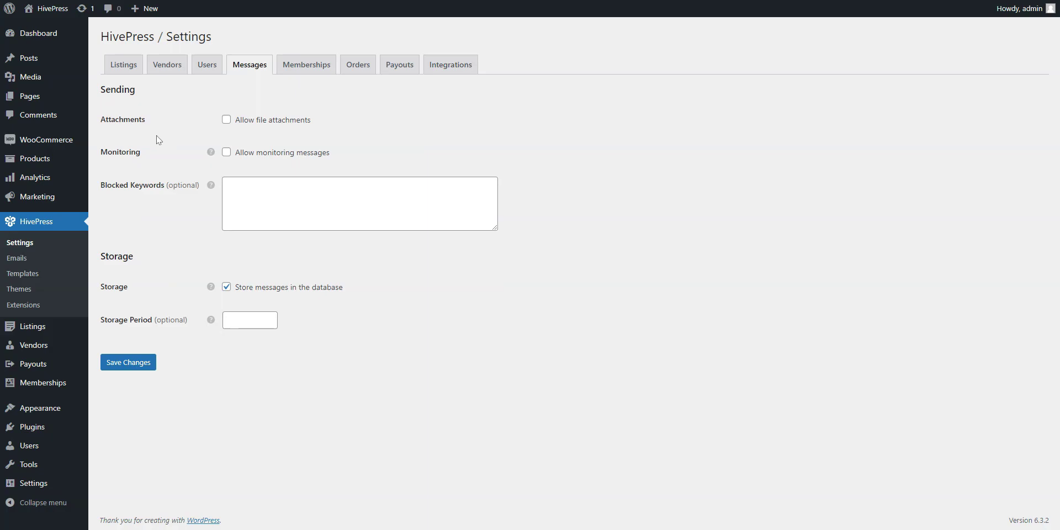
Review HivePress listing settings and begin a blank new email template
left_click(123, 65)
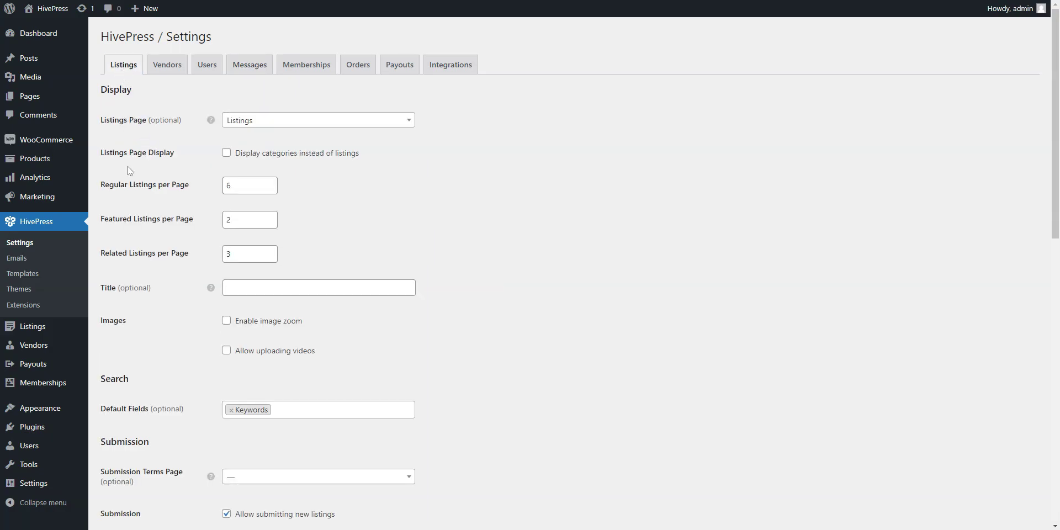
left_click(20, 264)
left_click(160, 37)
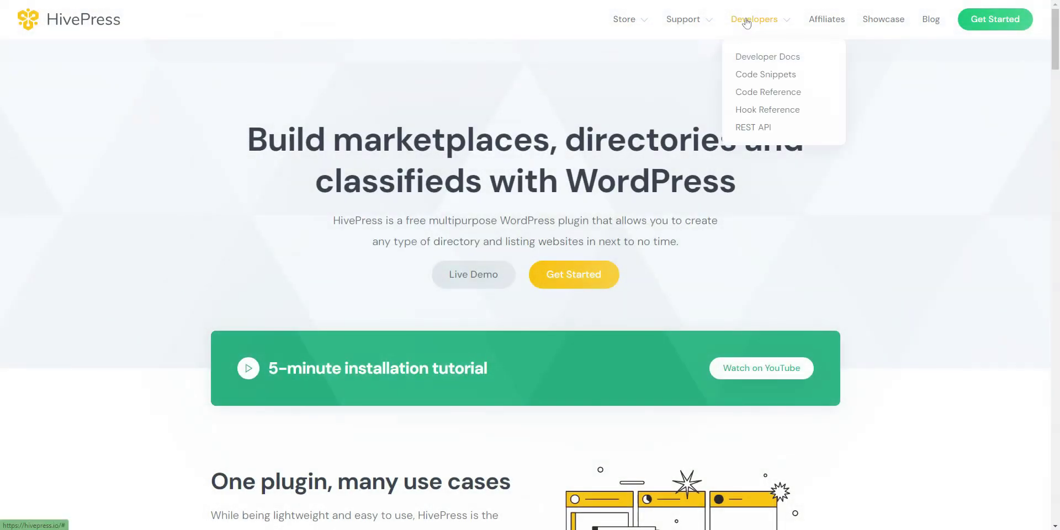
Open HivePress's code snippets collection on GitHub Gist and scroll through the 153 snippets
left_click(765, 74)
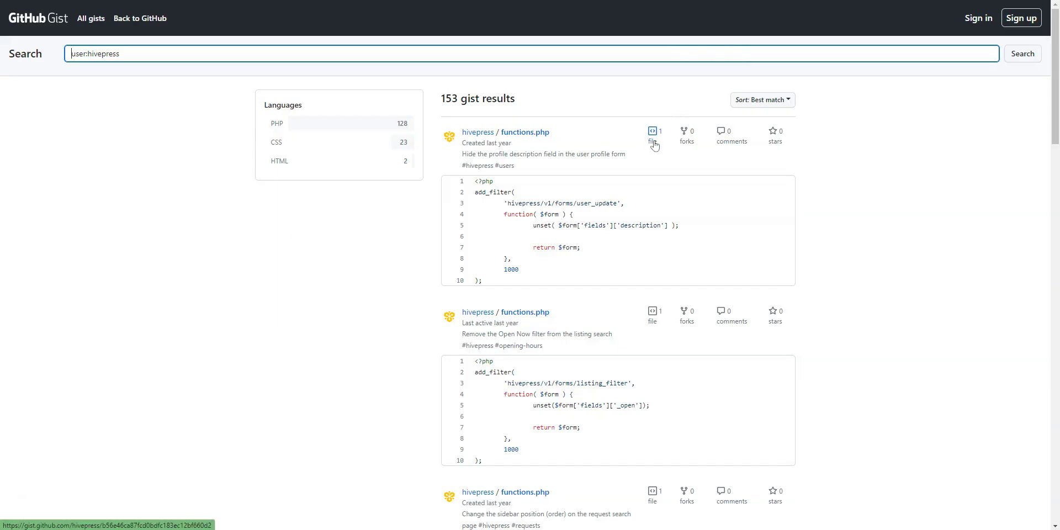
scroll(359, 298, "down", 2)
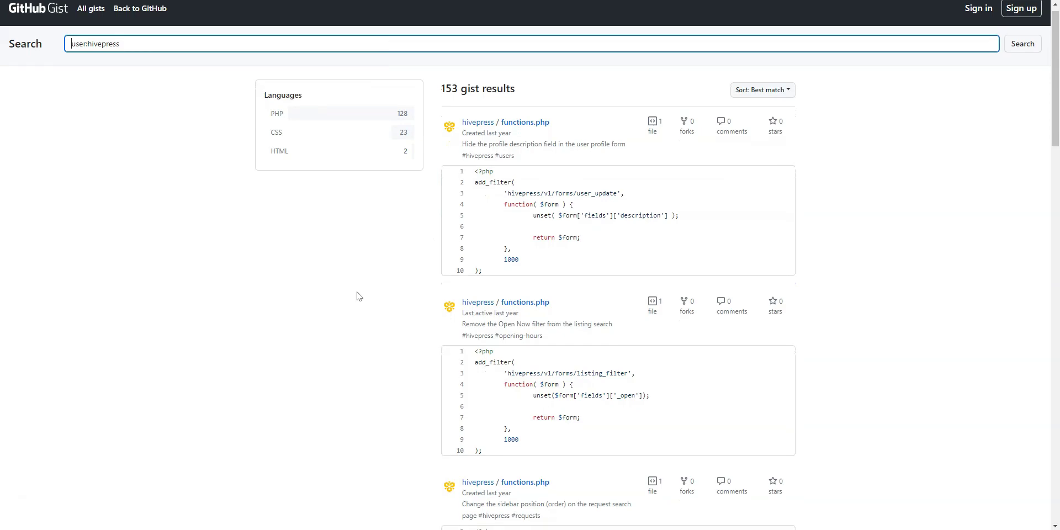
scroll(359, 297, "down", 1)
scroll(358, 295, "down", 2)
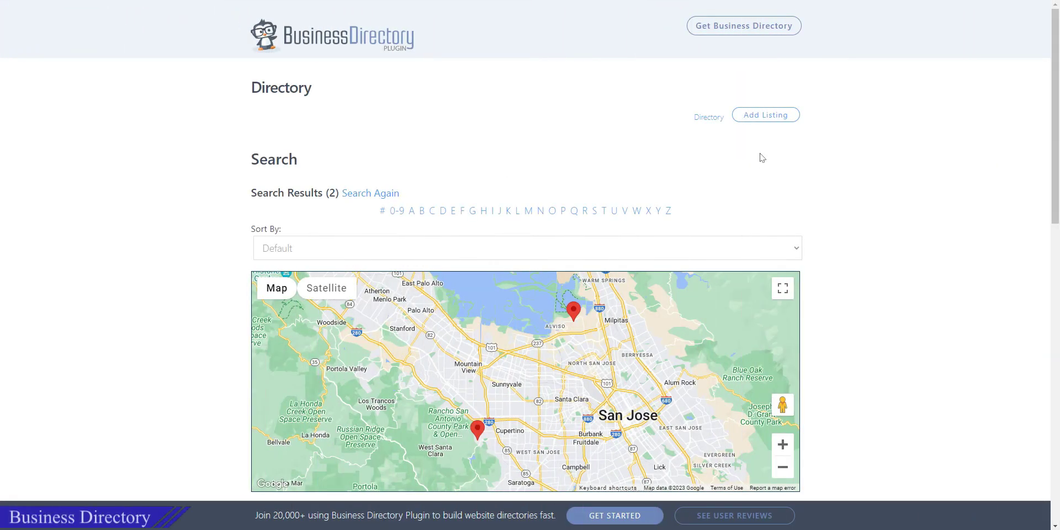
Start a new directory listing and pick the Hardware category to reveal its plans
left_click(772, 117)
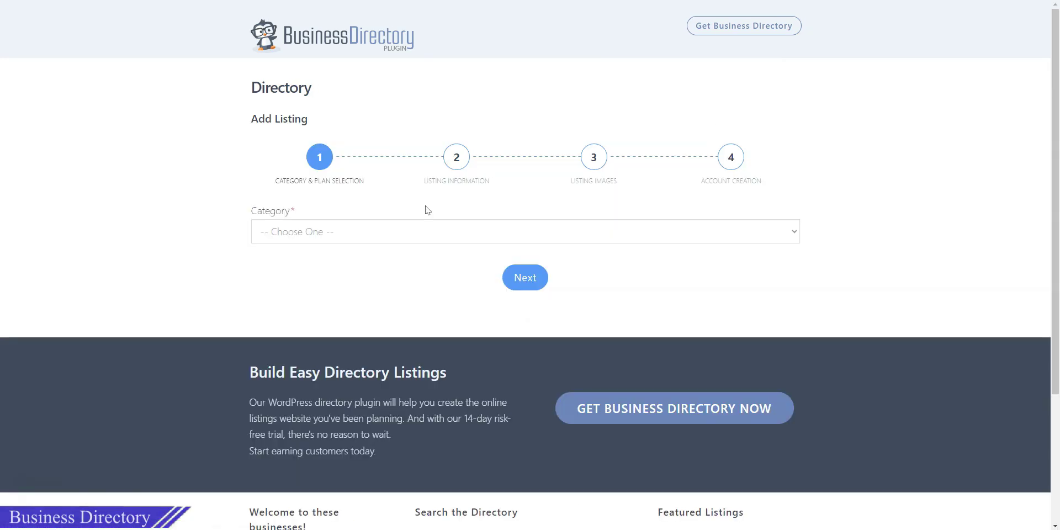
left_click(374, 238)
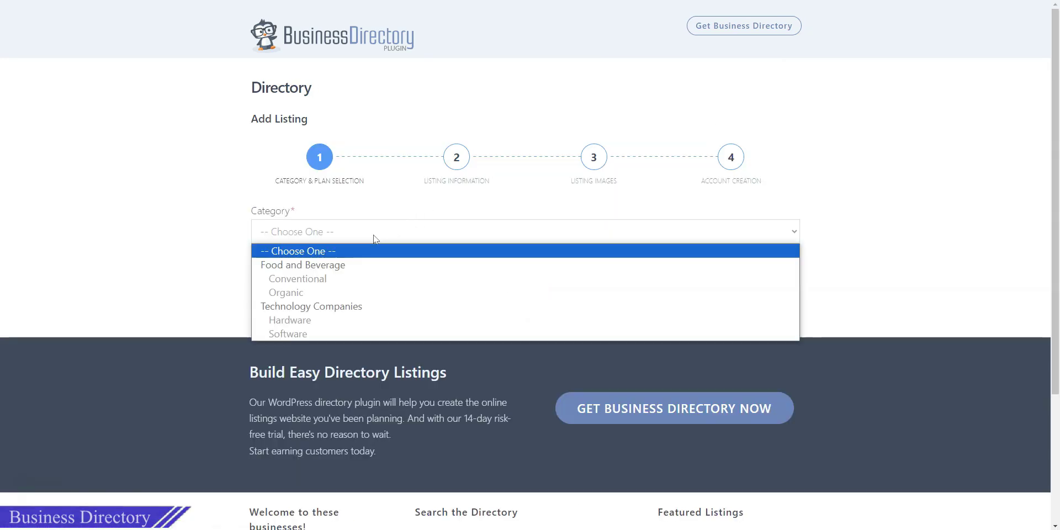
left_click(292, 322)
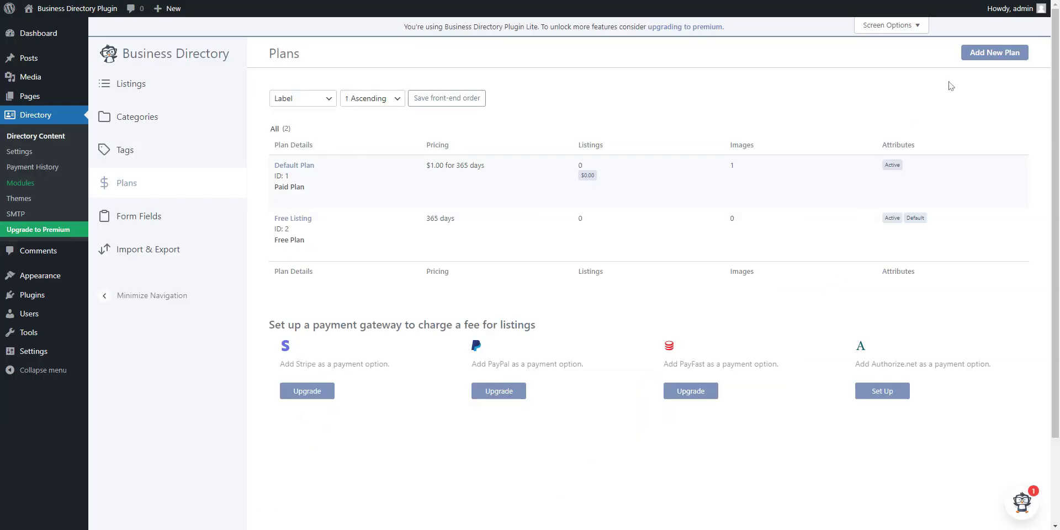
Start a new directory plan and scroll the blank Add Plan form down to its pricing options
left_click(993, 55)
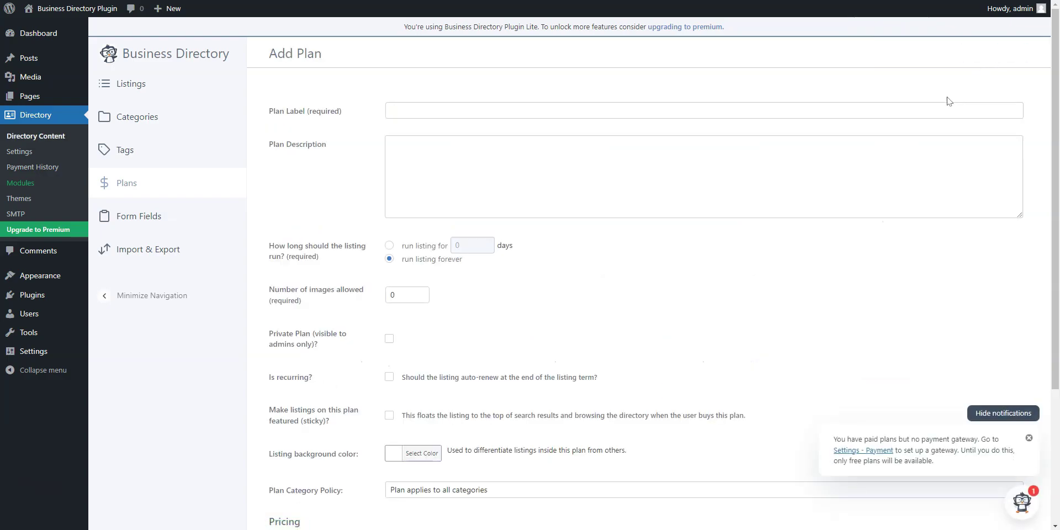
scroll(739, 231, "down", 1)
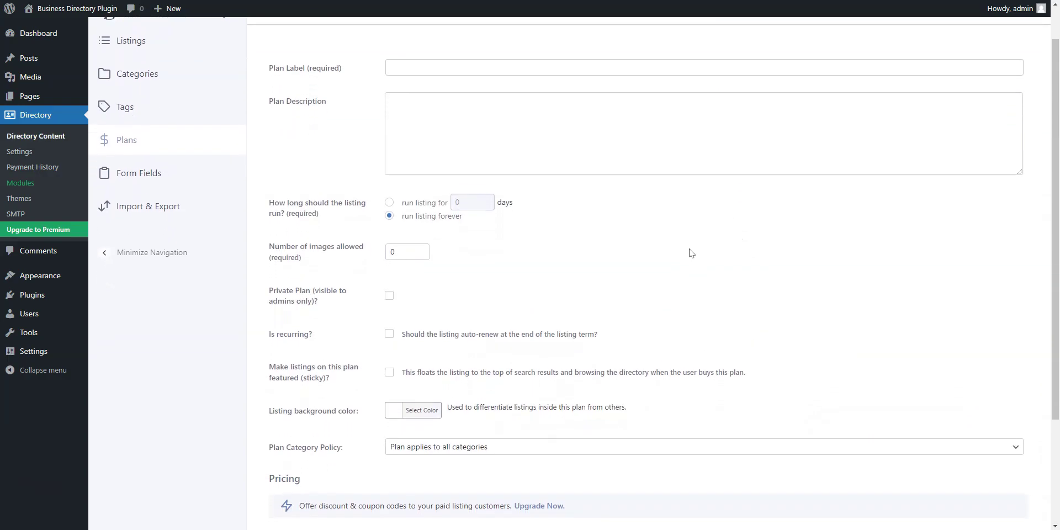
scroll(683, 254, "down", 2)
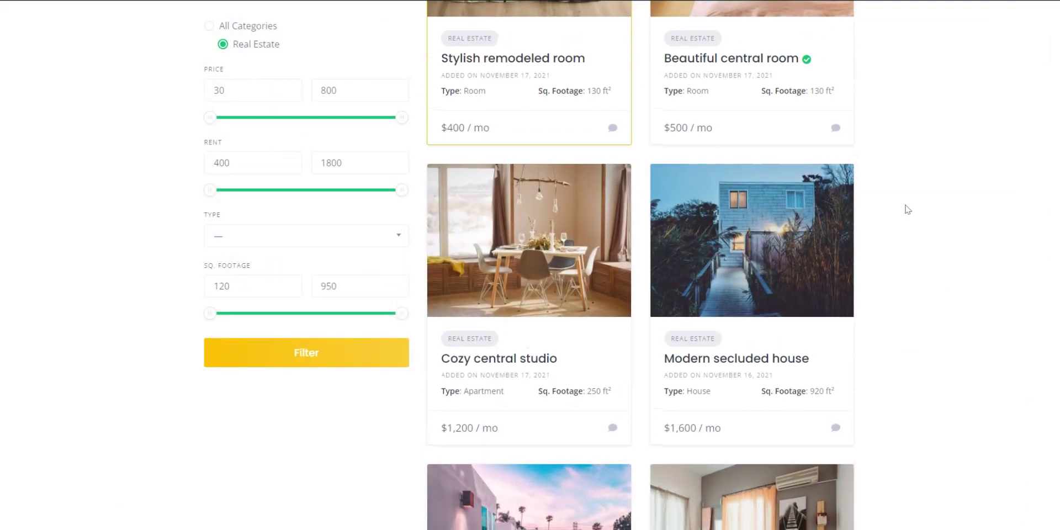
Scroll back to the top and begin adding a new ListingHive listing
scroll(905, 208, "up", 5)
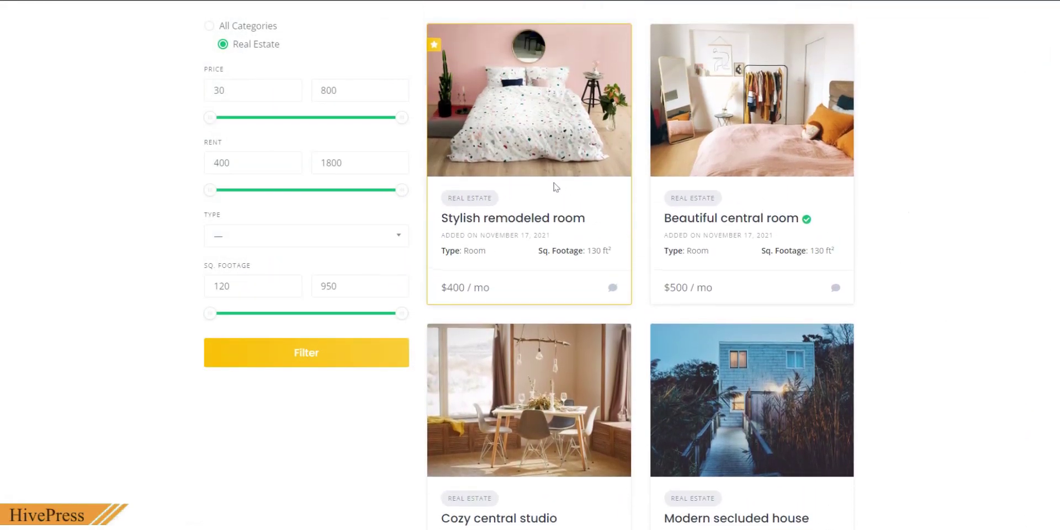
scroll(549, 188, "up", 3)
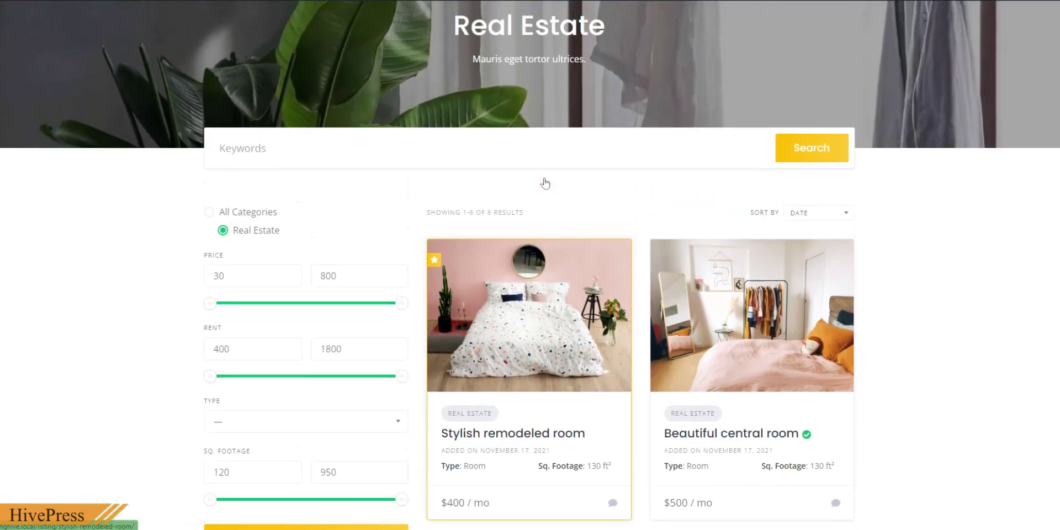
scroll(545, 183, "up", 1)
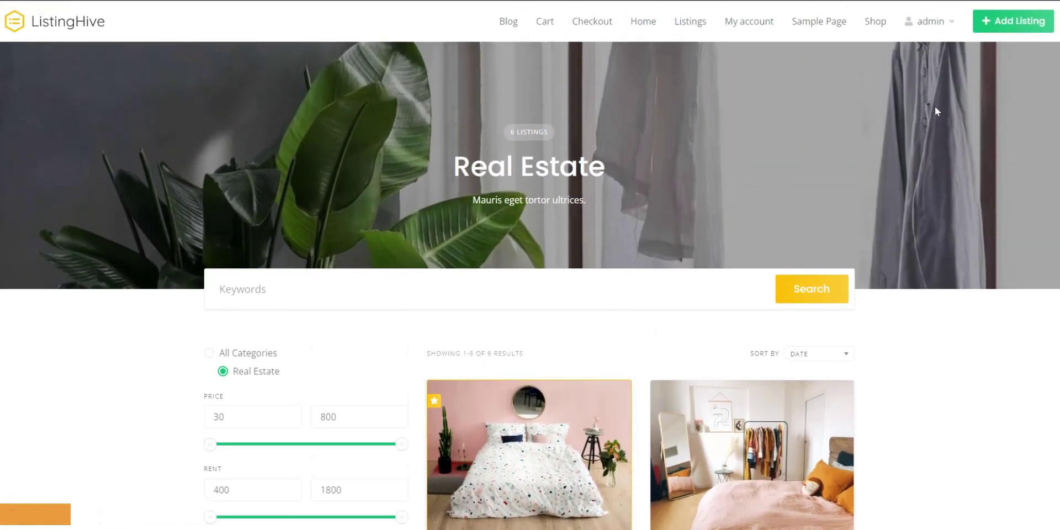
left_click(1007, 22)
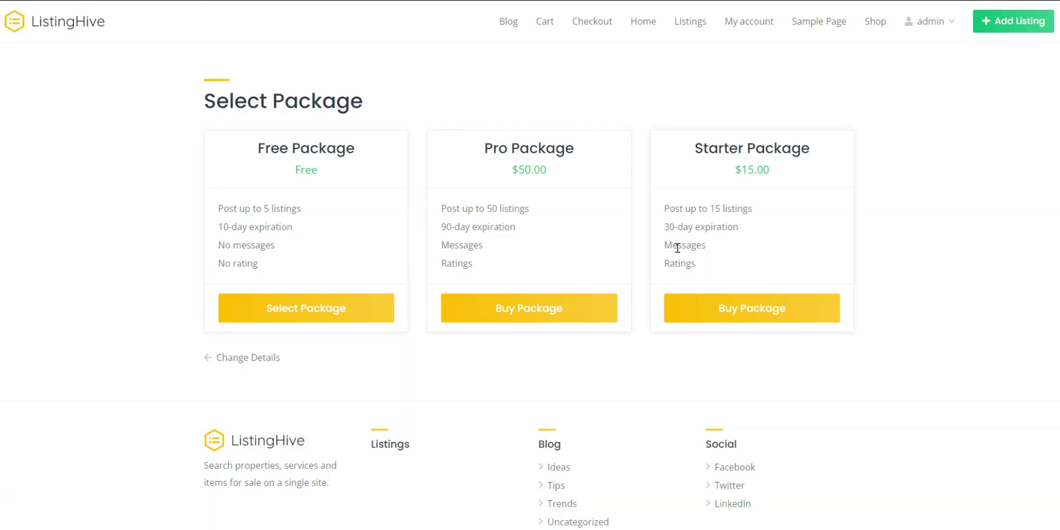
Buy the Starter package and review the checkout billing form
left_click(734, 312)
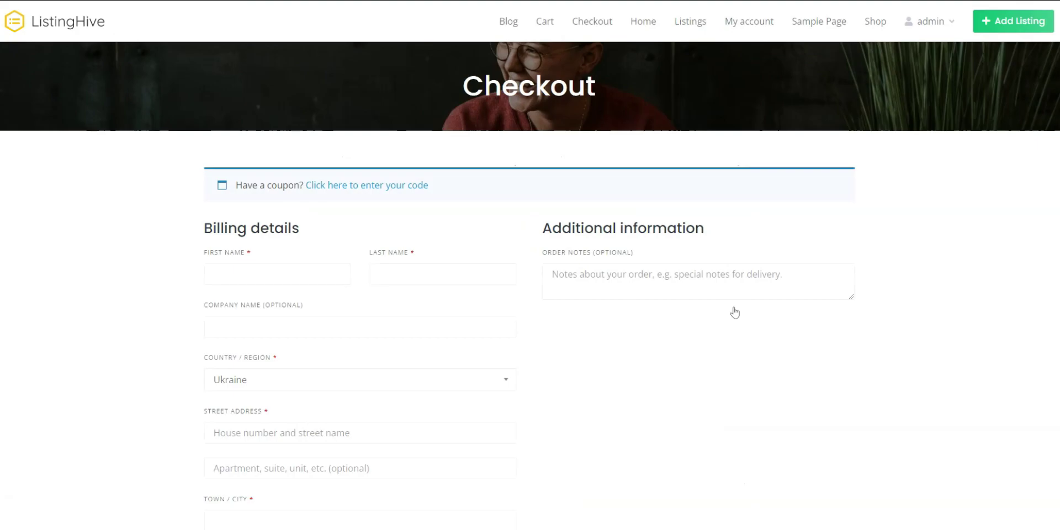
scroll(734, 312, "down", 2)
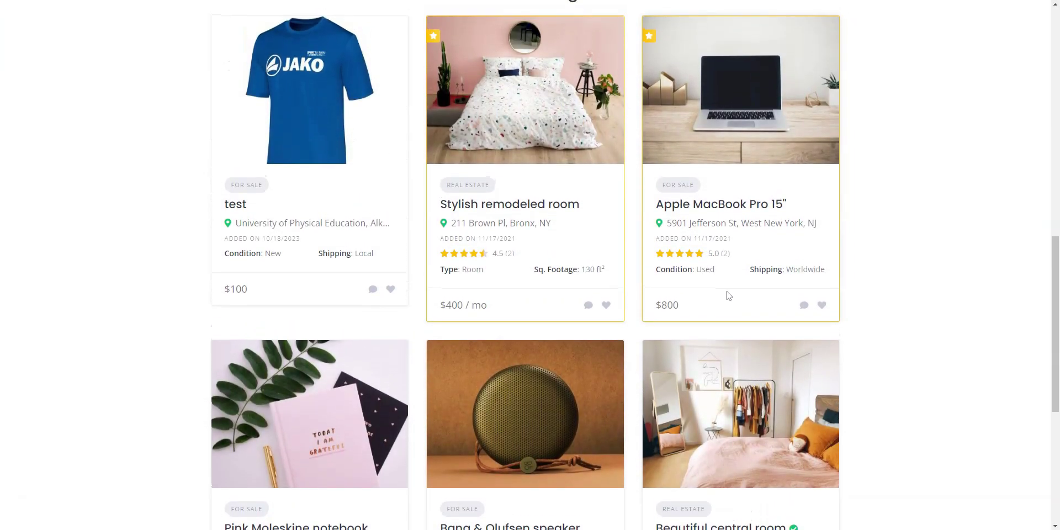
scroll(728, 295, "up", 2)
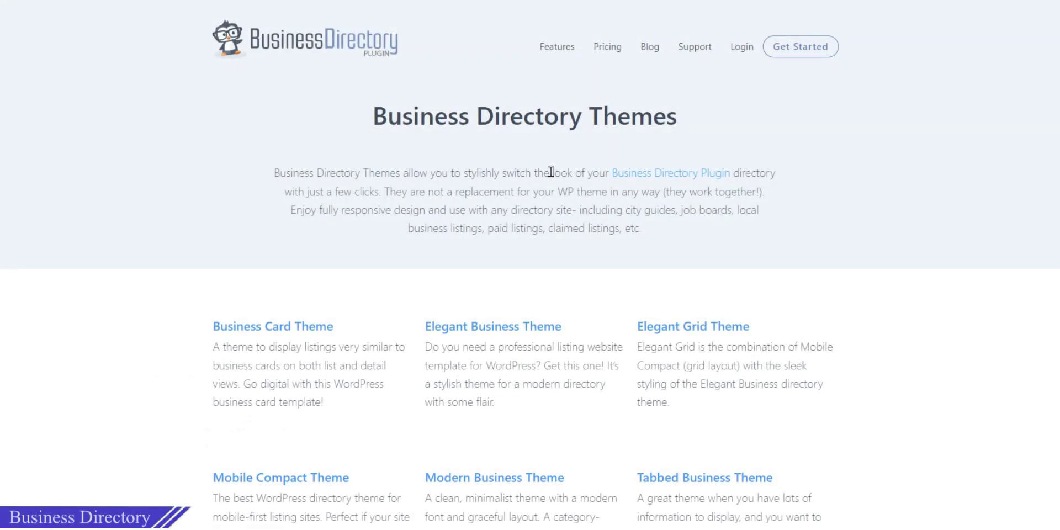
Open the Business Card Theme page and scroll through its list and detail view screenshots
scroll(551, 172, "down", 2)
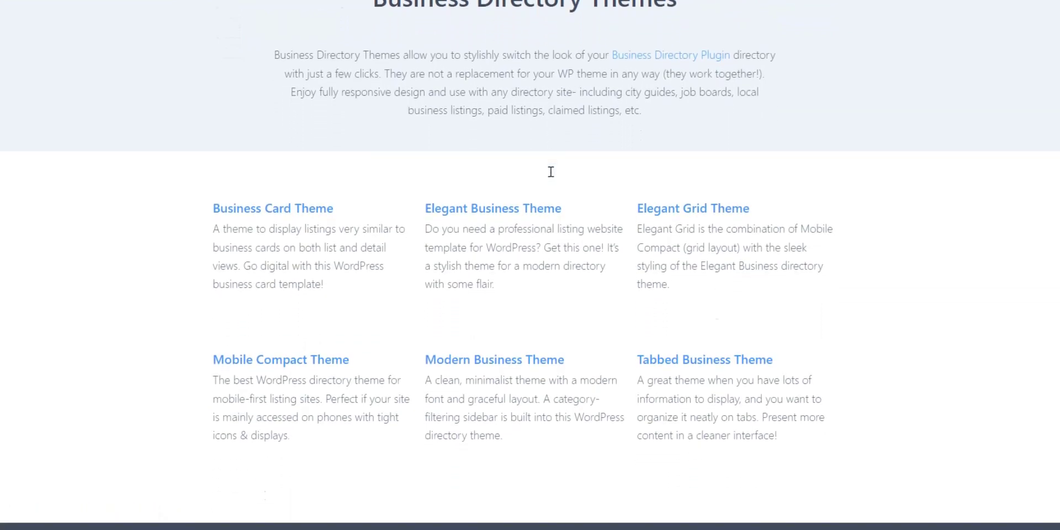
left_click(263, 209)
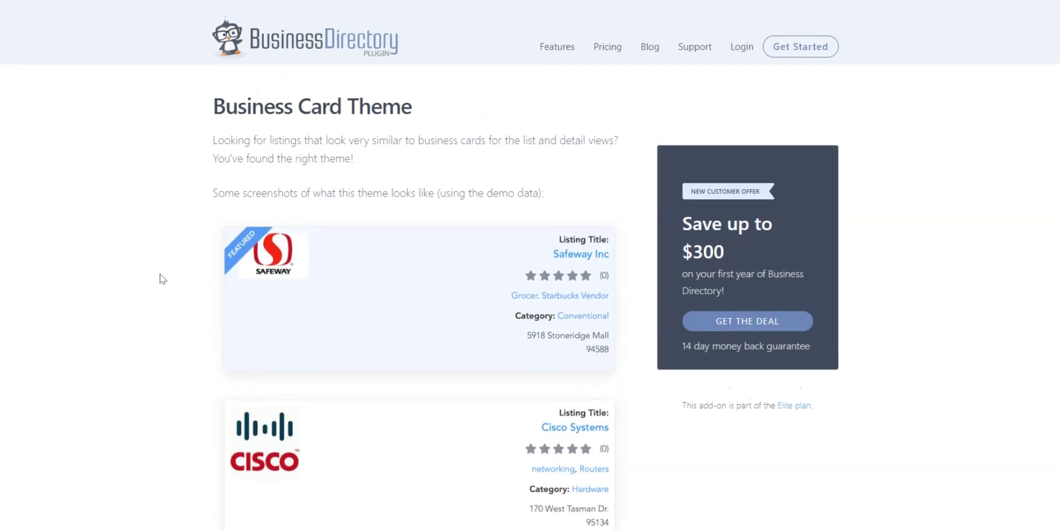
scroll(163, 276, "down", 2)
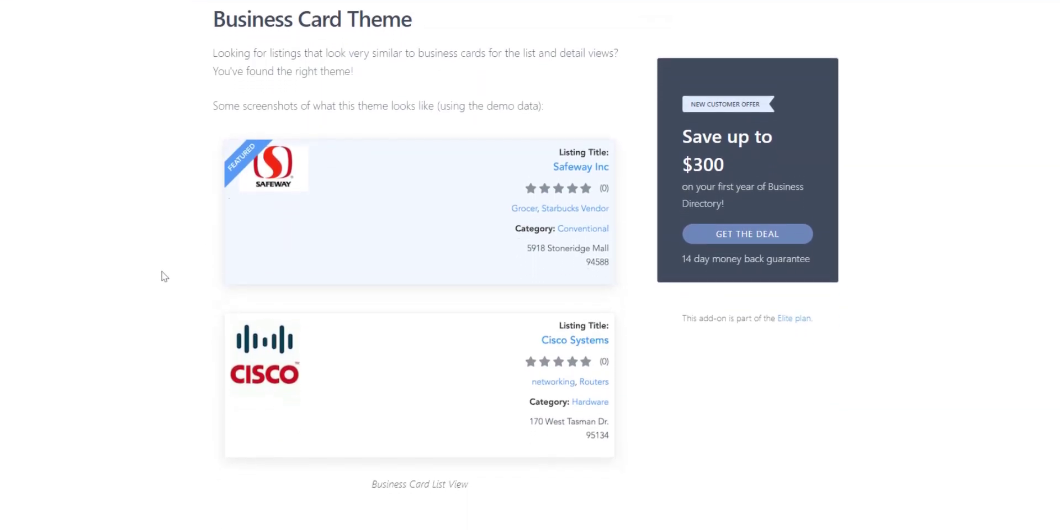
scroll(164, 276, "down", 1)
scroll(164, 277, "down", 3)
scroll(164, 277, "down", 2)
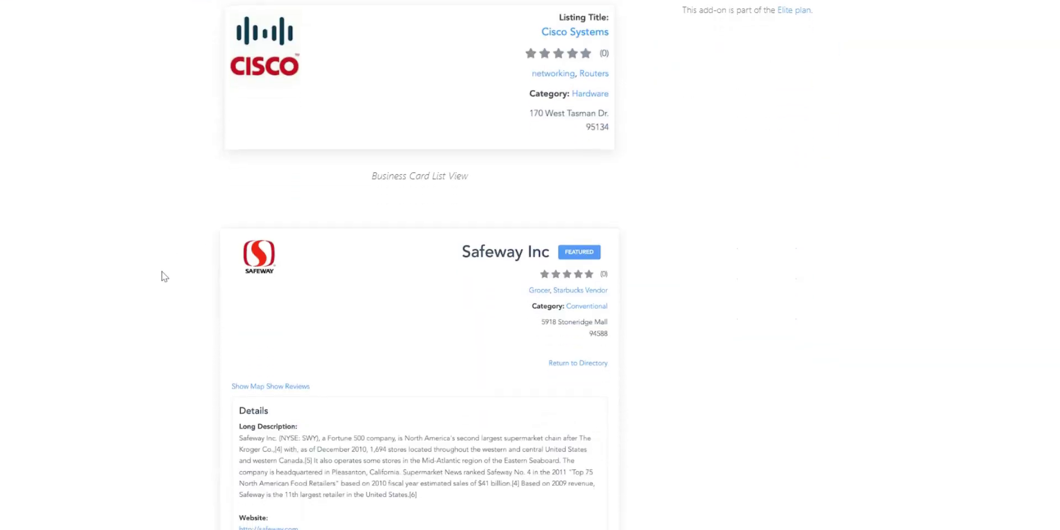
scroll(164, 277, "down", 2)
scroll(164, 276, "down", 1)
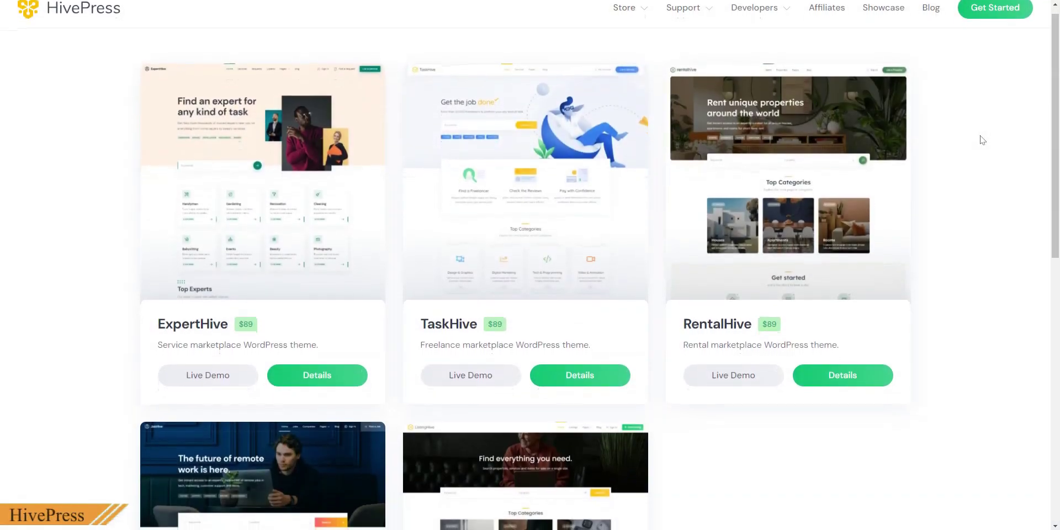
Scroll the HivePress themes grid and launch the free ListingHive theme's live demo
scroll(982, 139, "down", 1)
scroll(982, 140, "down", 1)
scroll(982, 140, "down", 1)
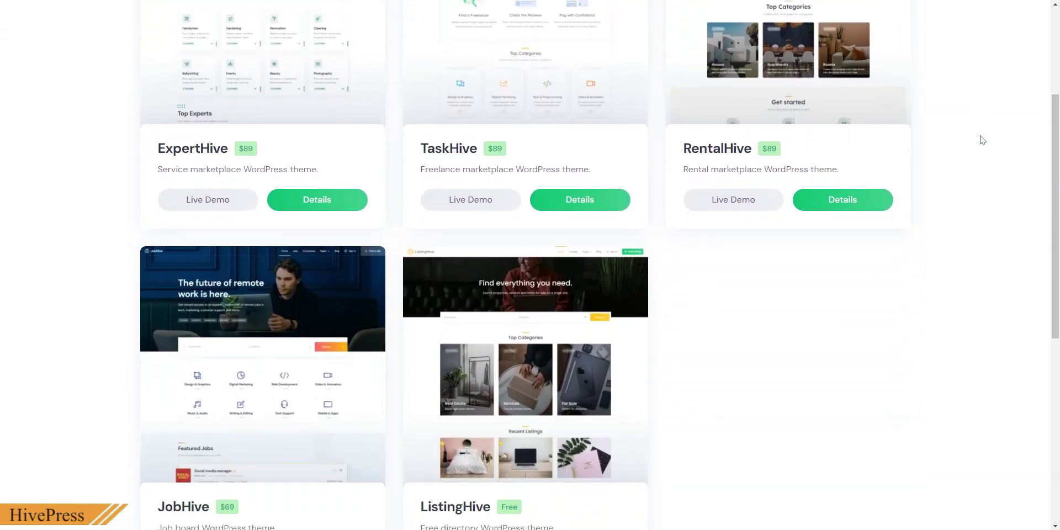
scroll(982, 139, "down", 2)
scroll(982, 140, "down", 1)
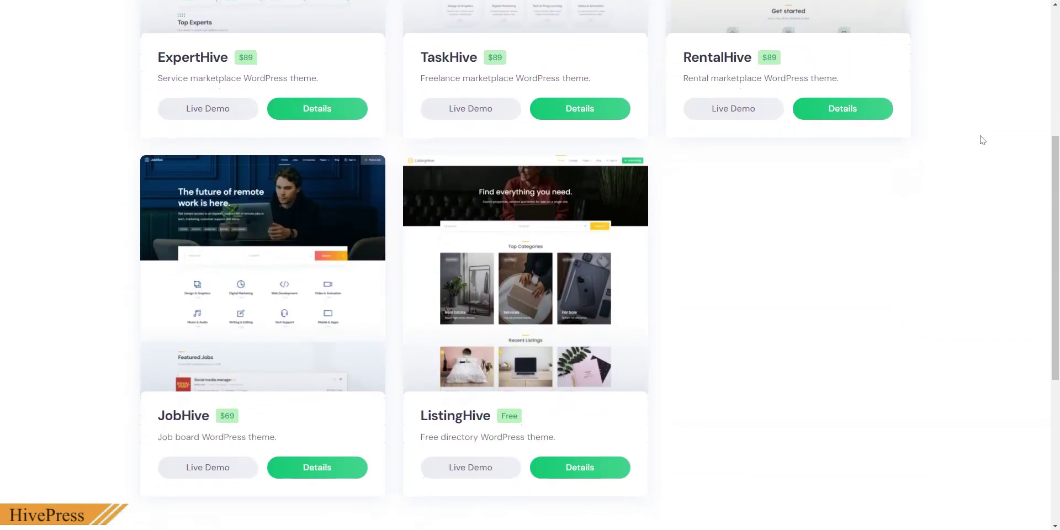
left_click(462, 463)
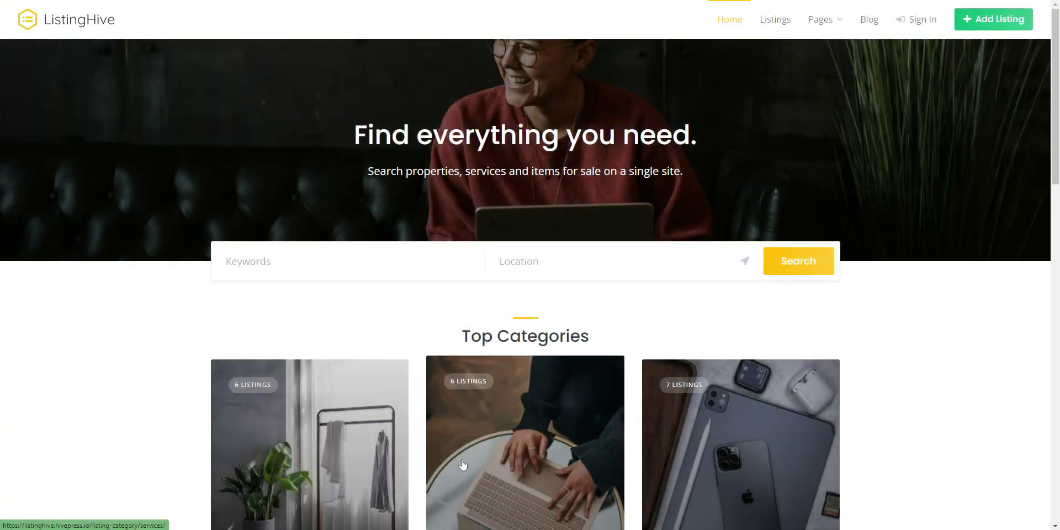
Browse the ListingHive demo homepage from categories through recent listings to the footer
scroll(887, 303, "down", 2)
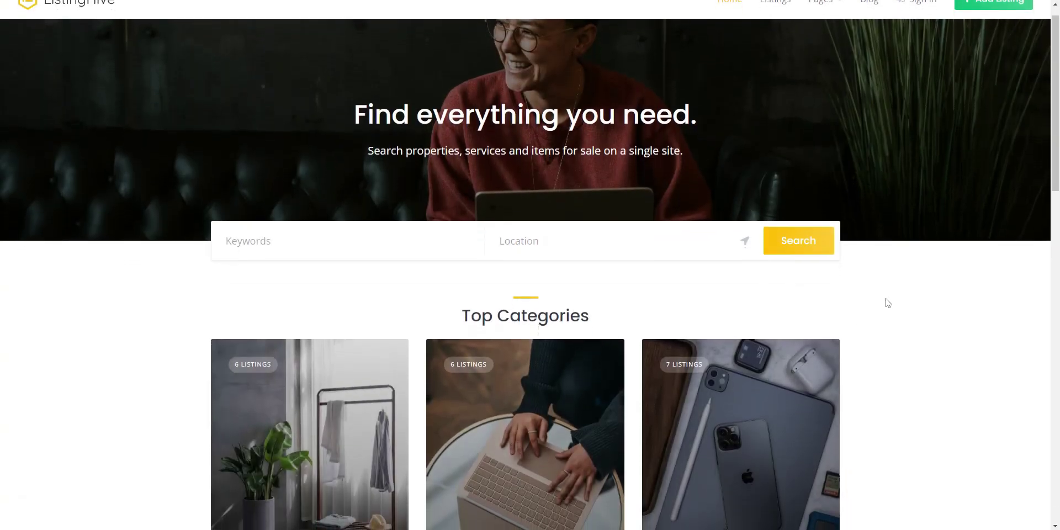
scroll(887, 302, "down", 2)
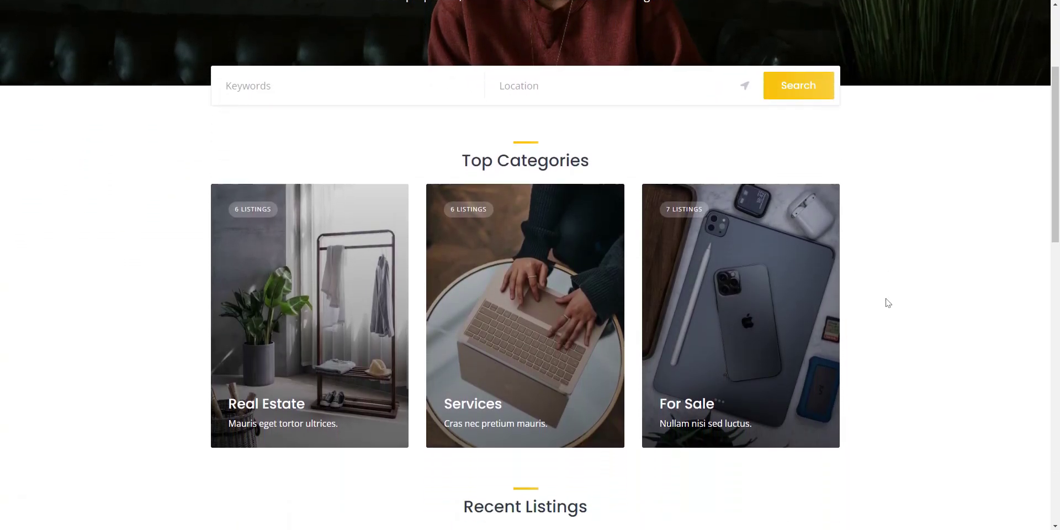
scroll(887, 302, "down", 1)
scroll(887, 303, "down", 1)
scroll(887, 302, "down", 1)
scroll(887, 303, "down", 1)
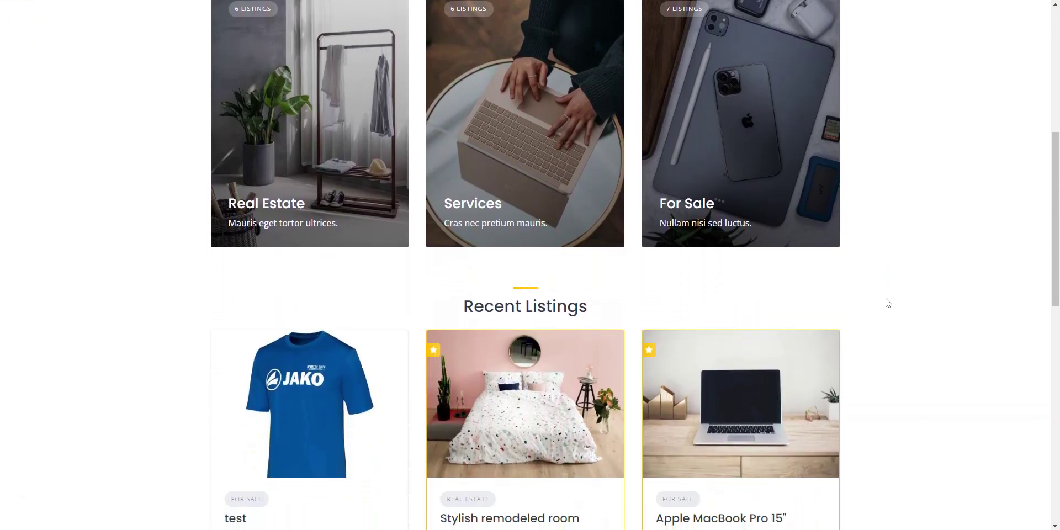
scroll(887, 303, "down", 2)
scroll(887, 302, "down", 1)
scroll(887, 302, "down", 1)
scroll(887, 302, "down", 2)
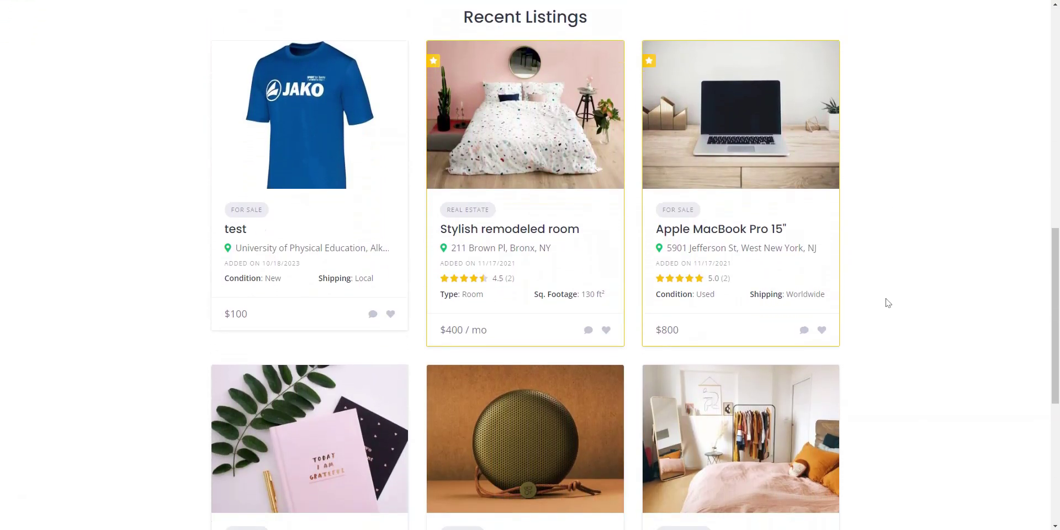
scroll(886, 303, "down", 1)
scroll(887, 303, "down", 1)
scroll(887, 303, "down", 1)
scroll(887, 303, "down", 2)
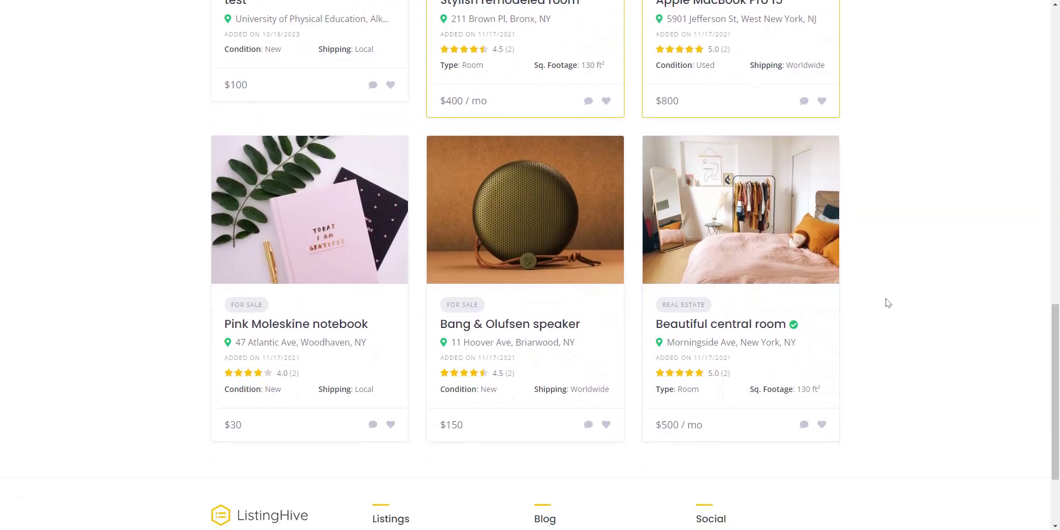
scroll(887, 302, "down", 1)
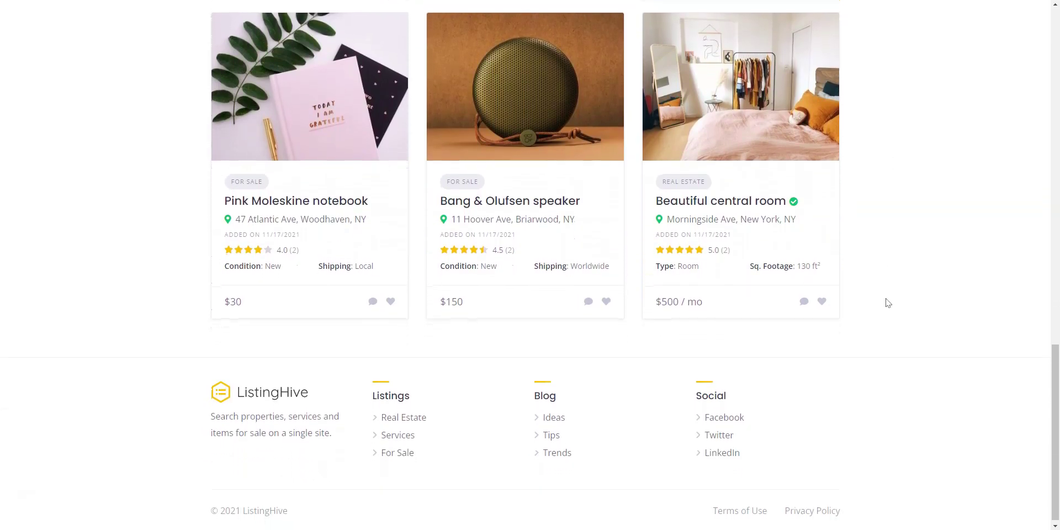
scroll(886, 302, "down", 1)
Scroll the RentalHive, TaskHive and JobHive demos, ending at JobHive's job categories, featured jobs and Top Companies
scroll(887, 302, "down", 1)
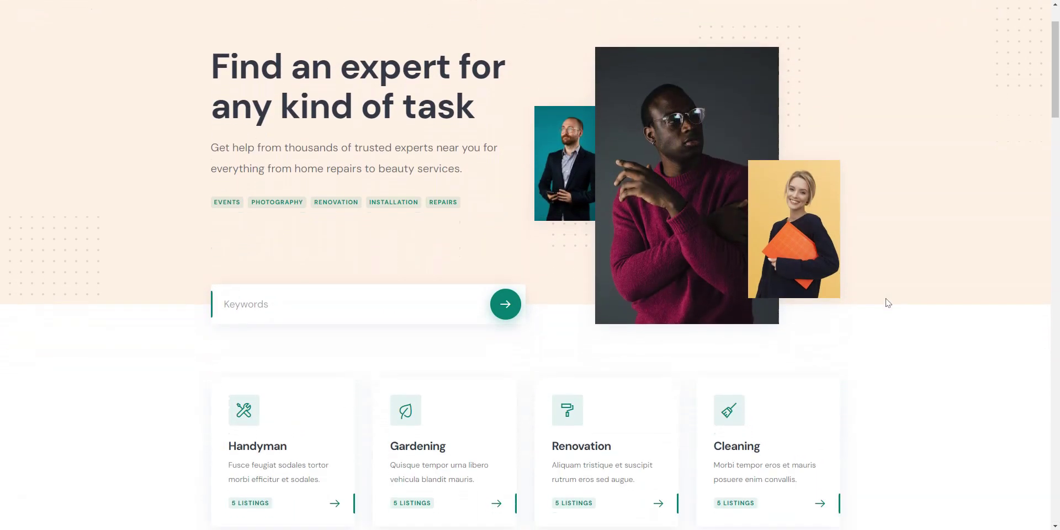
scroll(887, 303, "down", 1)
scroll(887, 302, "down", 1)
scroll(887, 303, "down", 1)
scroll(887, 302, "down", 1)
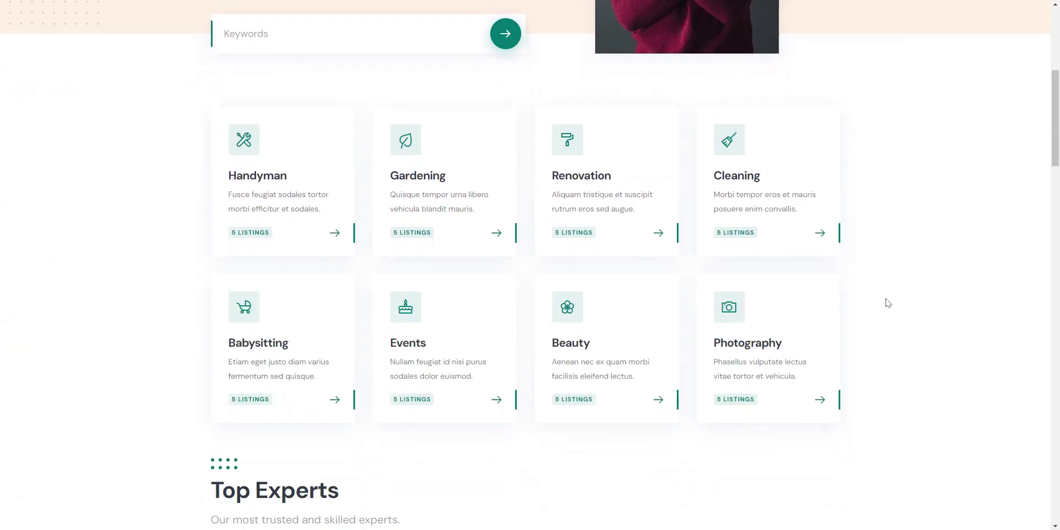
scroll(887, 302, "down", 1)
scroll(887, 302, "down", 1)
scroll(887, 302, "down", 2)
scroll(887, 302, "down", 2)
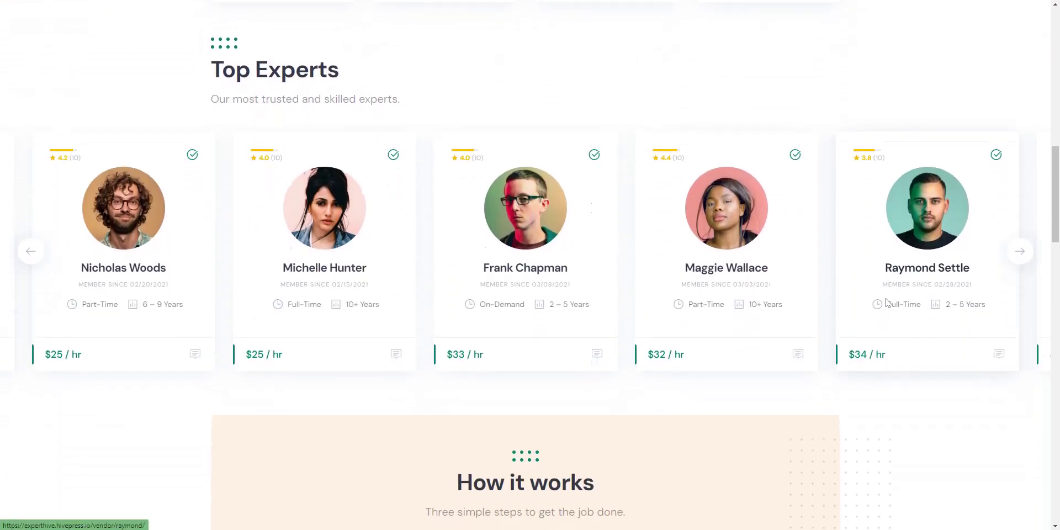
scroll(886, 302, "down", 2)
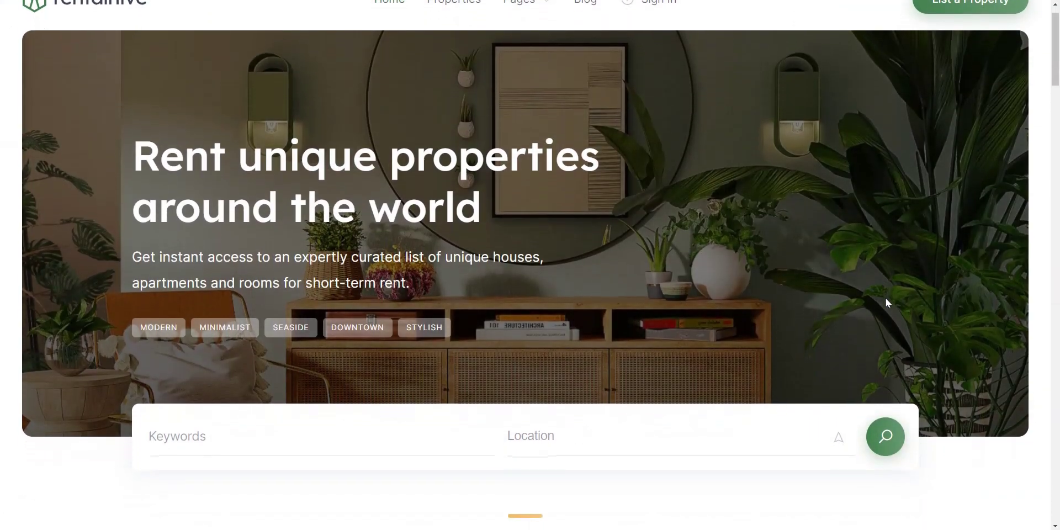
scroll(886, 303, "down", 1)
scroll(887, 303, "down", 1)
scroll(887, 303, "down", 1)
scroll(886, 303, "down", 1)
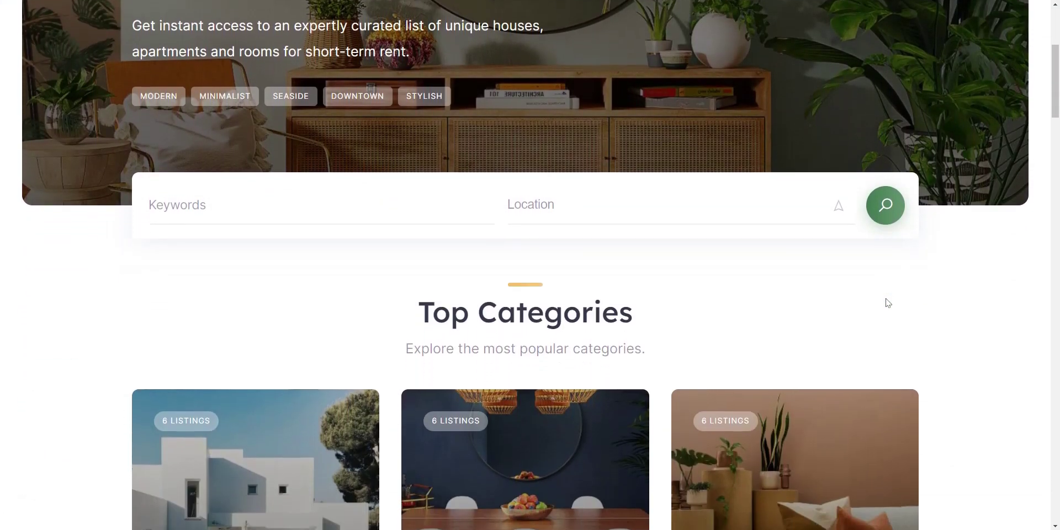
scroll(887, 303, "down", 1)
scroll(887, 303, "down", 1)
scroll(887, 303, "down", 2)
scroll(887, 302, "down", 1)
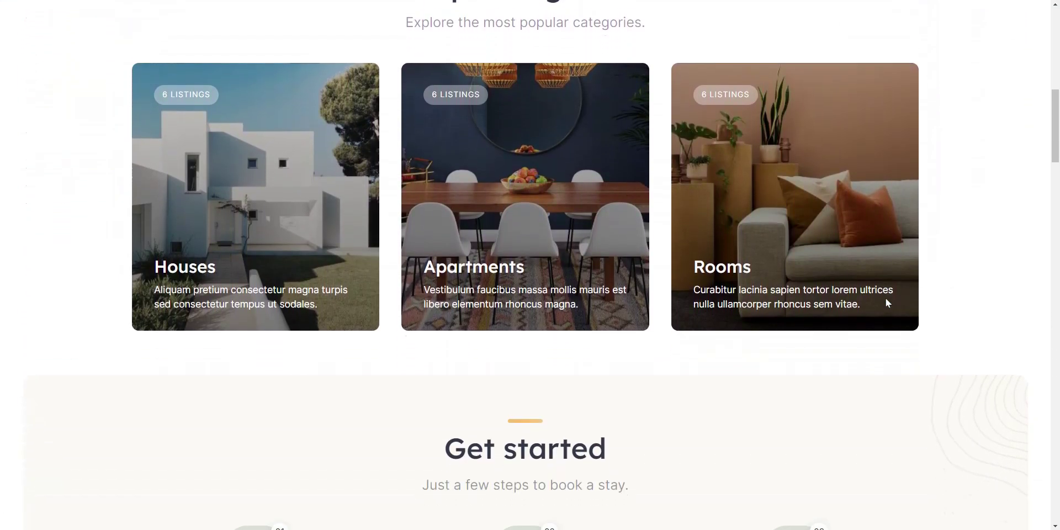
scroll(886, 302, "down", 1)
scroll(887, 303, "down", 2)
scroll(886, 302, "down", 1)
scroll(887, 303, "down", 1)
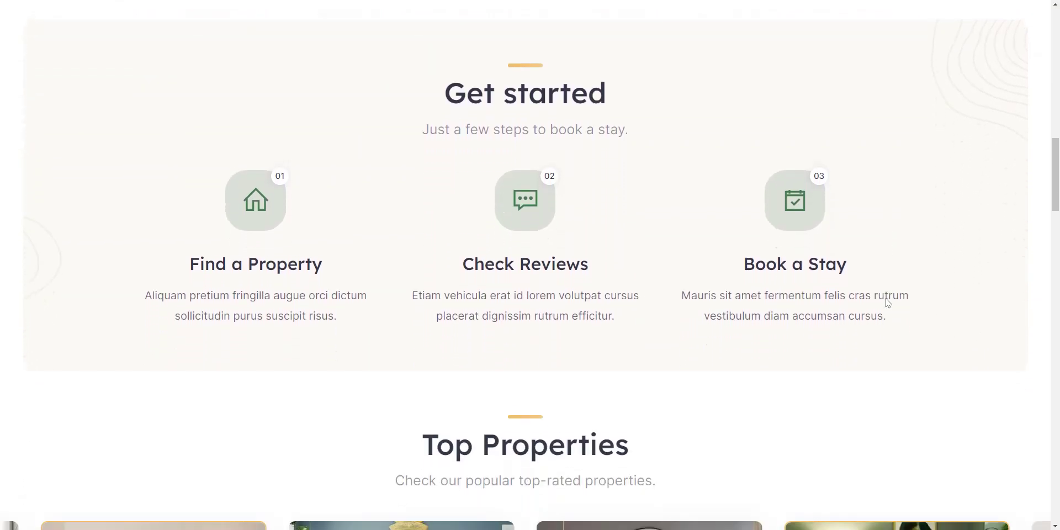
scroll(887, 303, "down", 1)
scroll(886, 302, "down", 2)
scroll(887, 302, "down", 2)
scroll(886, 302, "down", 1)
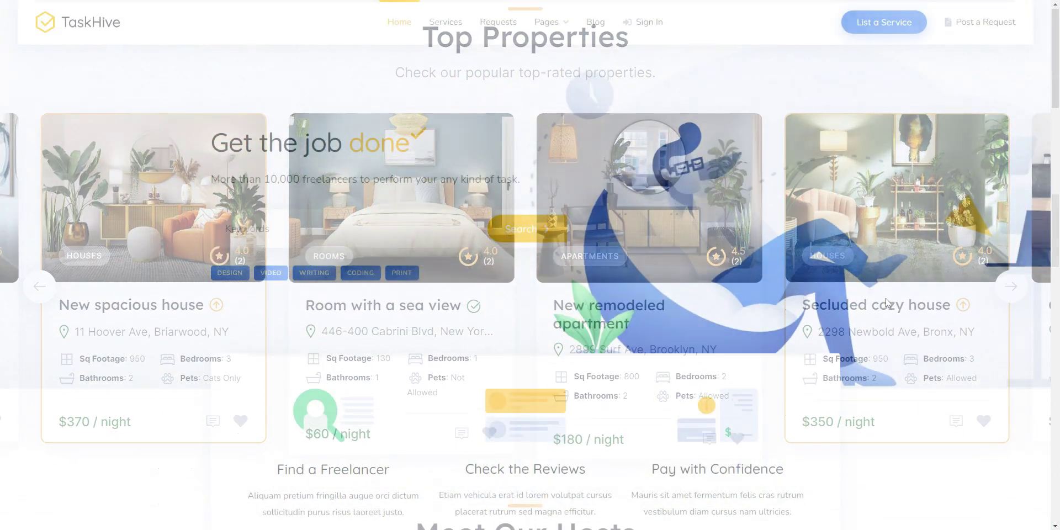
scroll(886, 301, "down", 1)
scroll(887, 302, "down", 1)
scroll(887, 302, "down", 2)
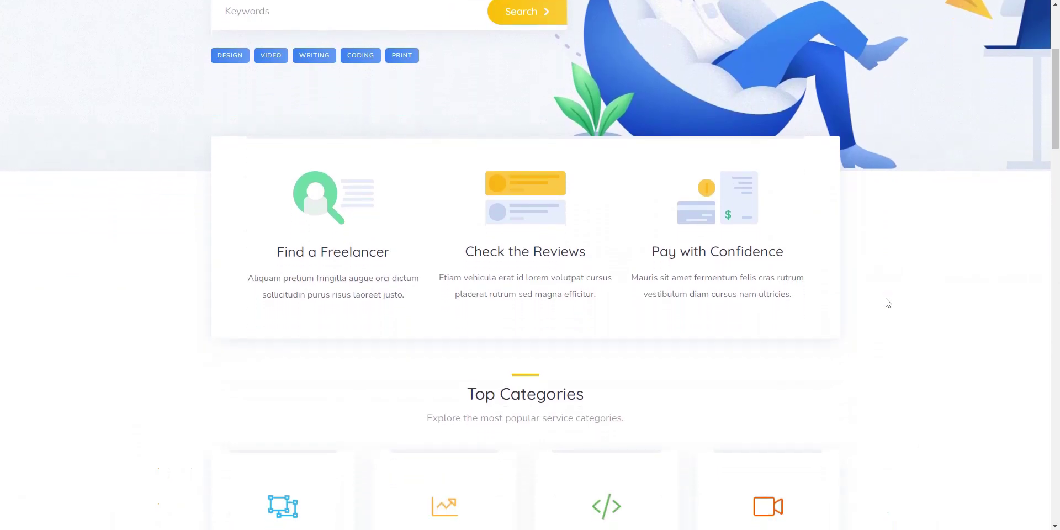
scroll(887, 303, "down", 1)
scroll(887, 302, "down", 1)
scroll(888, 302, "down", 1)
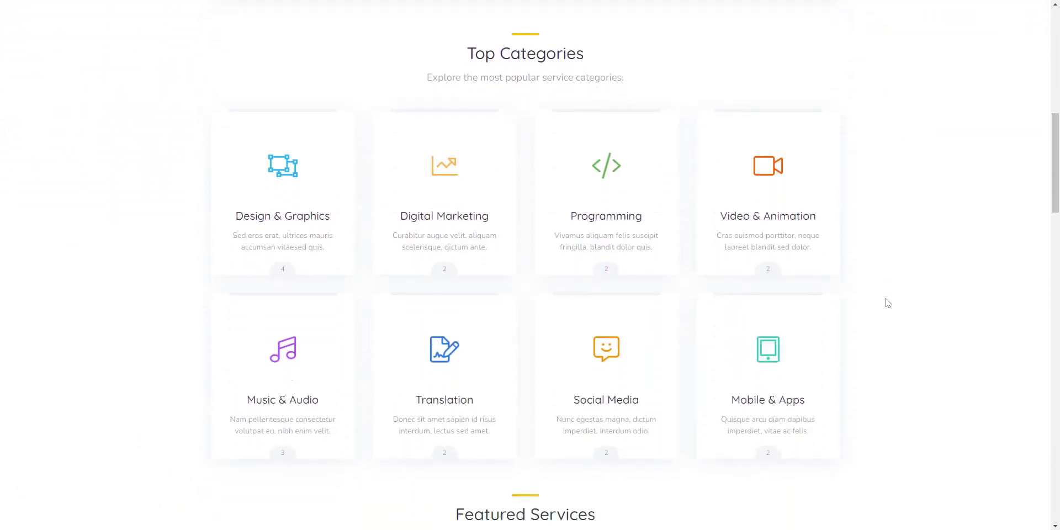
scroll(887, 303, "down", 1)
scroll(887, 303, "down", 1)
scroll(887, 302, "down", 1)
scroll(887, 303, "down", 1)
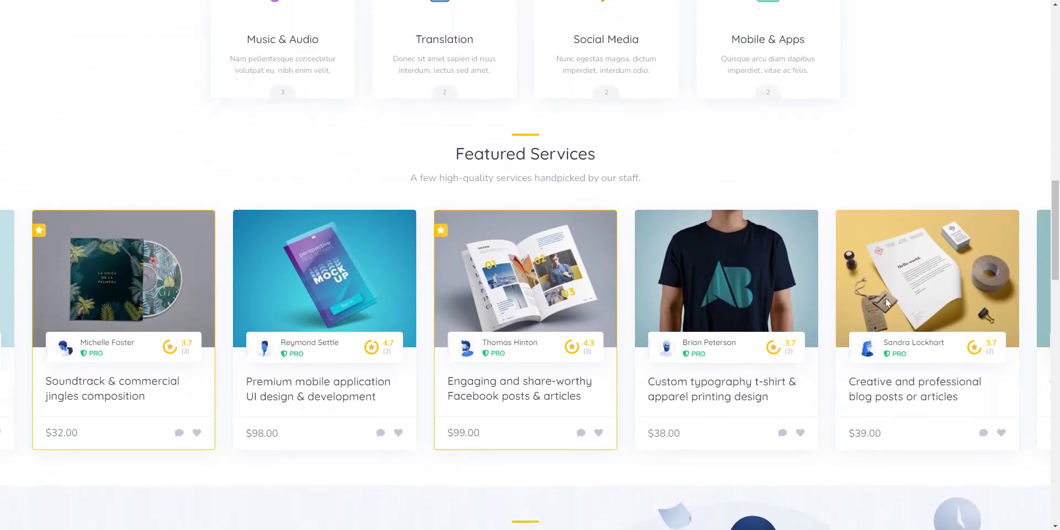
scroll(885, 302, "down", 1)
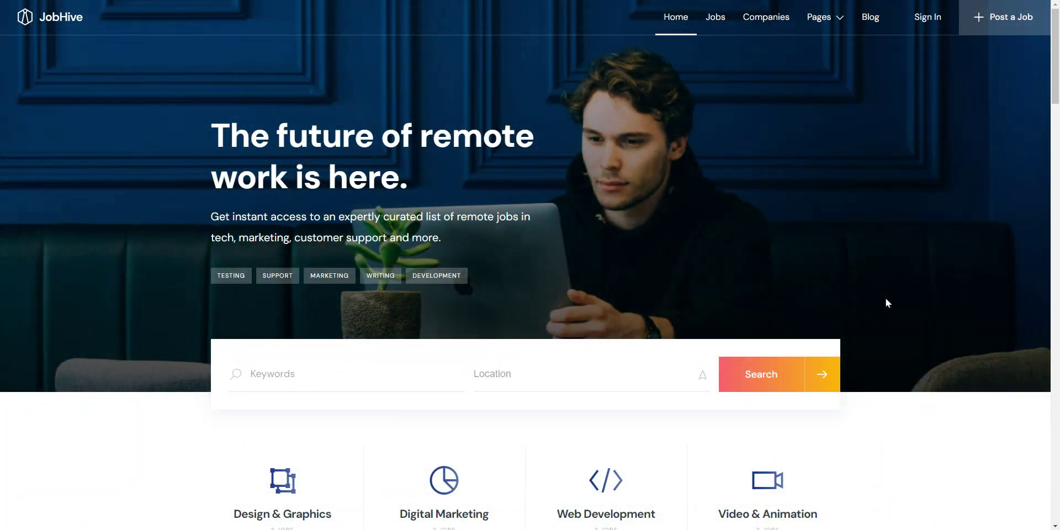
scroll(885, 303, "down", 1)
scroll(885, 303, "down", 1)
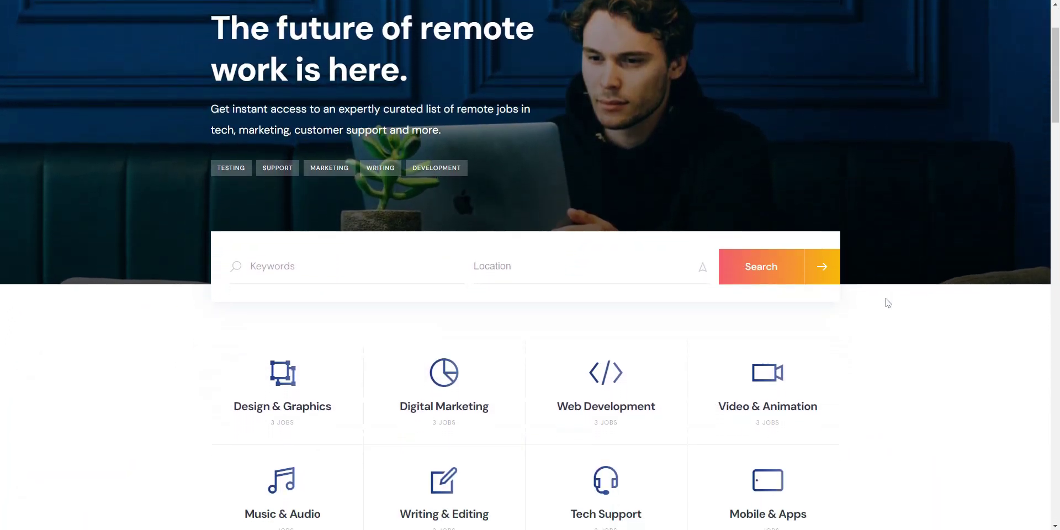
scroll(886, 302, "down", 1)
scroll(885, 302, "down", 1)
scroll(886, 302, "down", 1)
scroll(885, 303, "down", 1)
scroll(887, 303, "down", 1)
scroll(887, 302, "down", 1)
scroll(887, 302, "down", 1)
scroll(887, 302, "down", 1)
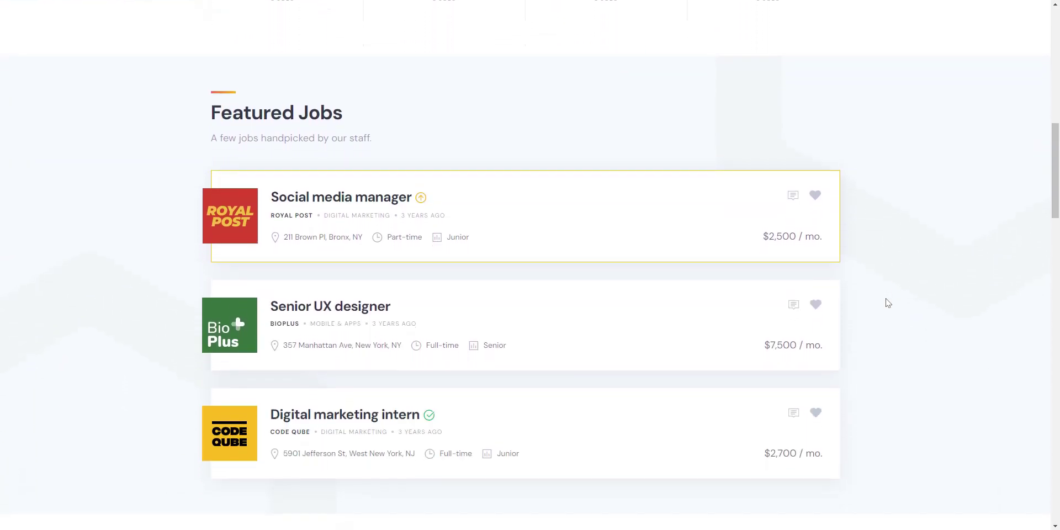
scroll(887, 302, "down", 1)
scroll(886, 302, "down", 1)
scroll(887, 302, "down", 1)
scroll(887, 303, "down", 1)
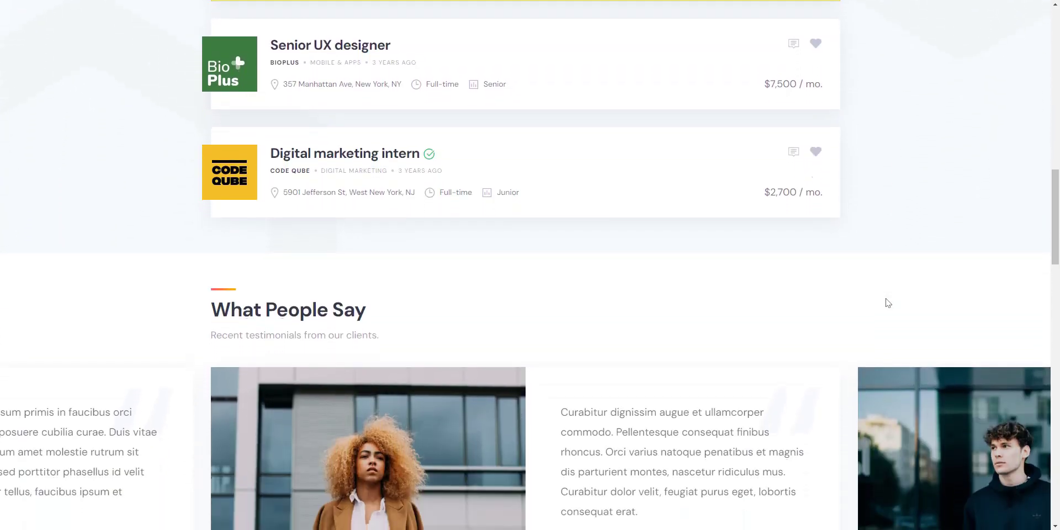
scroll(887, 302, "down", 1)
scroll(887, 302, "down", 1)
scroll(887, 302, "down", 1)
scroll(887, 303, "down", 1)
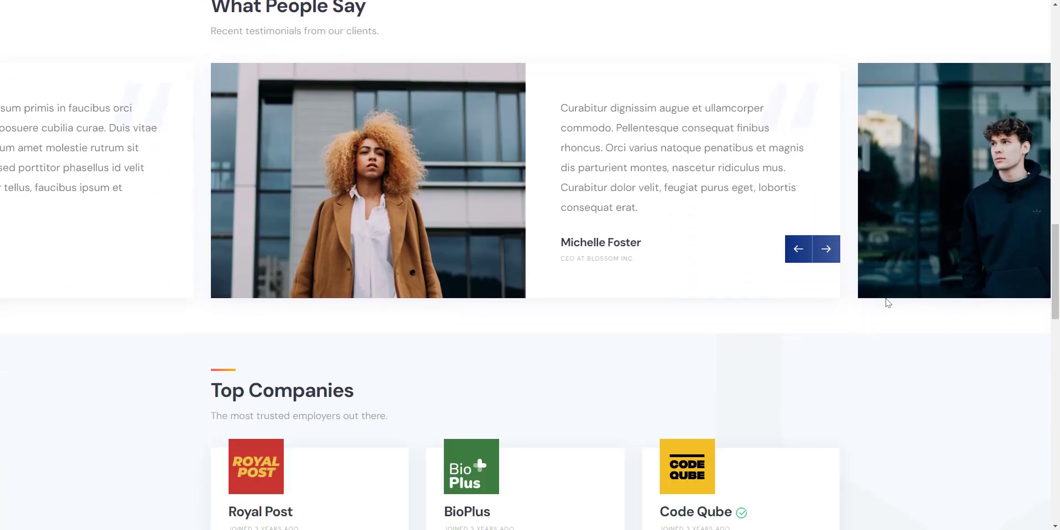
scroll(887, 302, "down", 2)
scroll(887, 302, "down", 1)
scroll(887, 302, "down", 2)
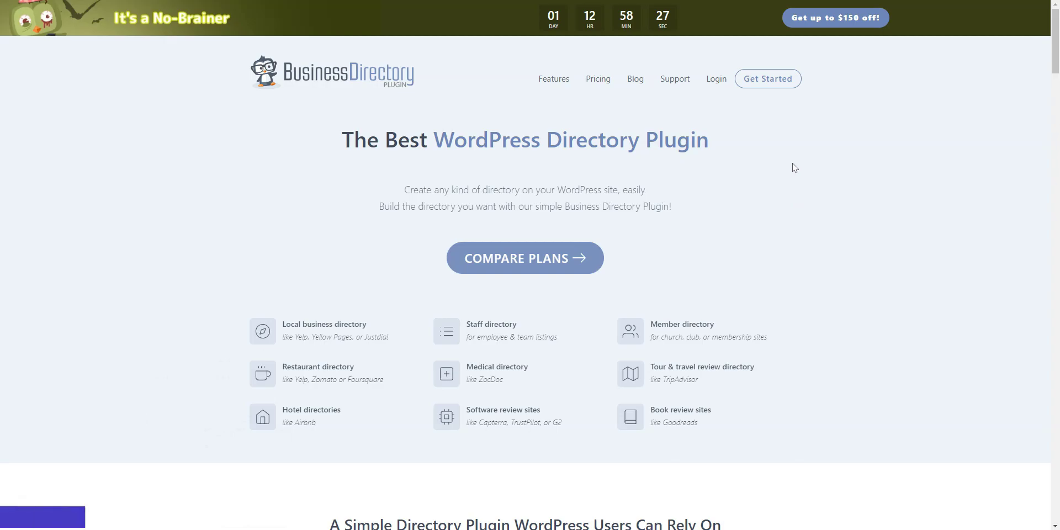
Go to the Business Directory Plugin Pricing page and scroll down to the plan cards
left_click(599, 80)
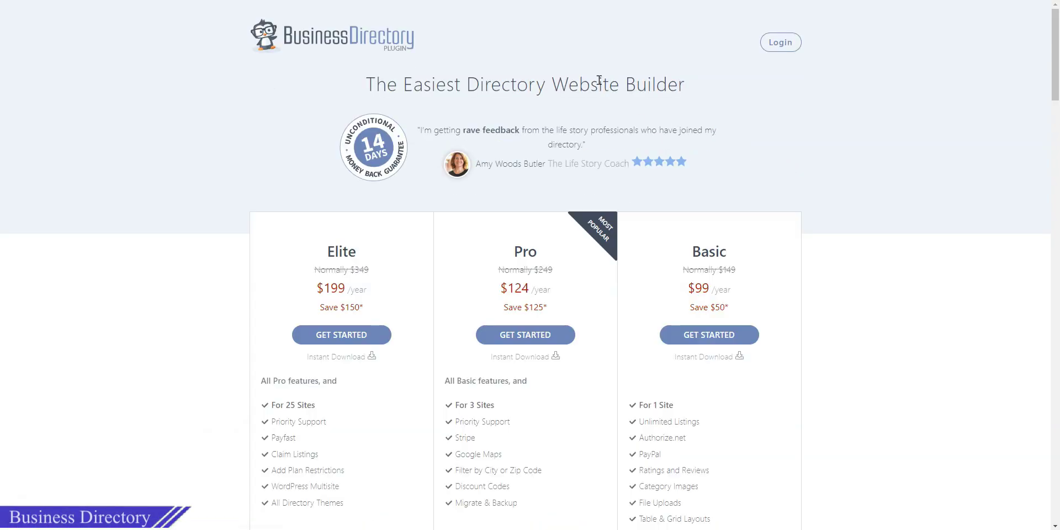
scroll(598, 79, "down", 2)
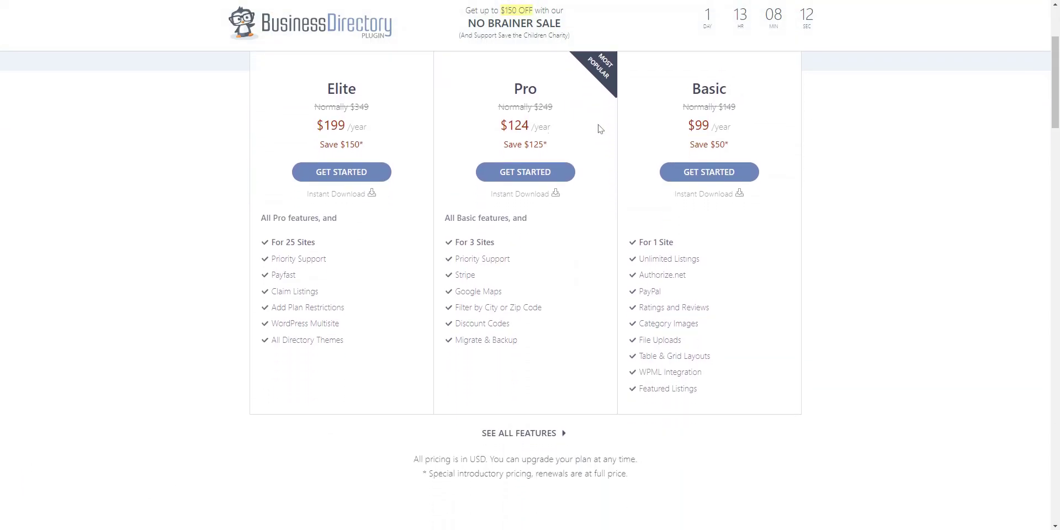
scroll(599, 128, "down", 3)
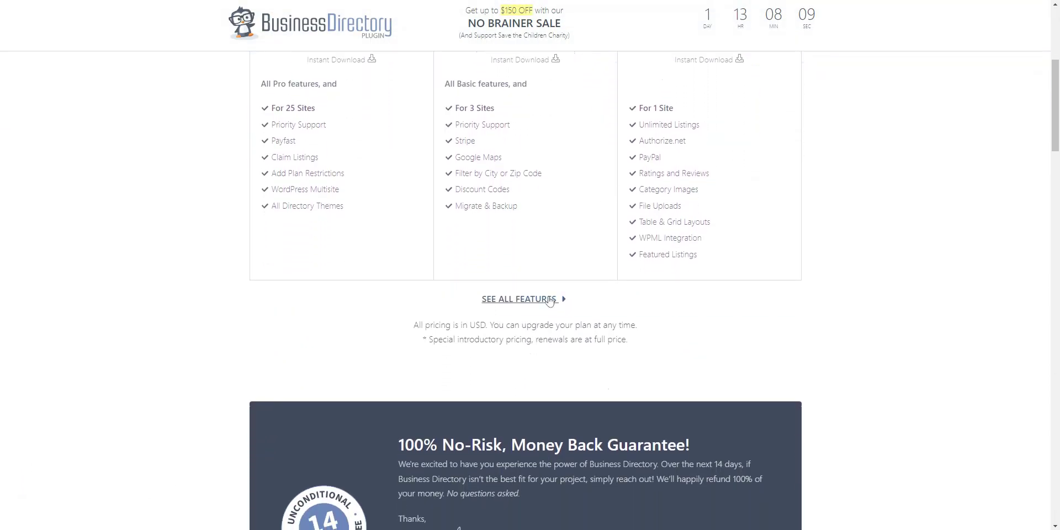
Expand all features and scroll the Elite, Pro and Basic comparison table to the plan prices
left_click(549, 299)
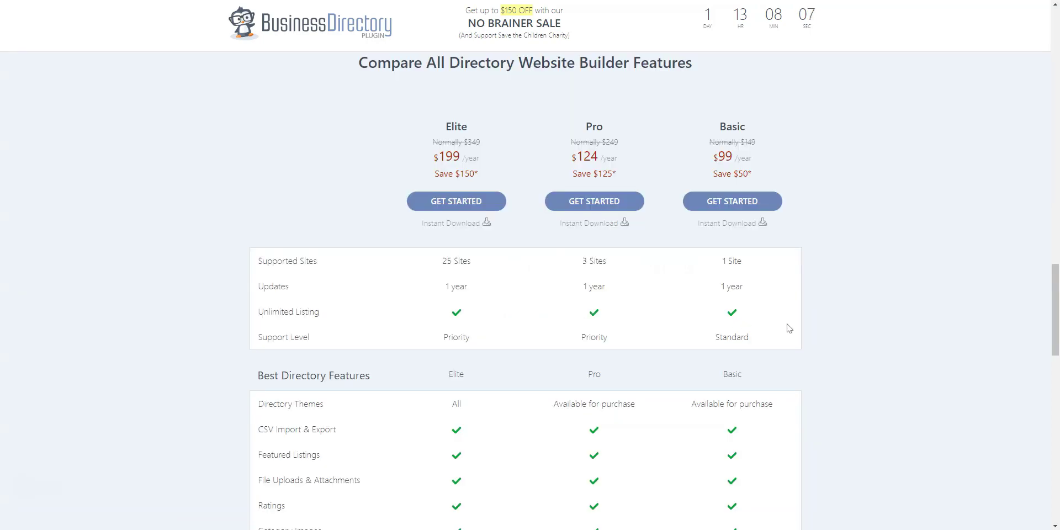
scroll(825, 327, "down", 1)
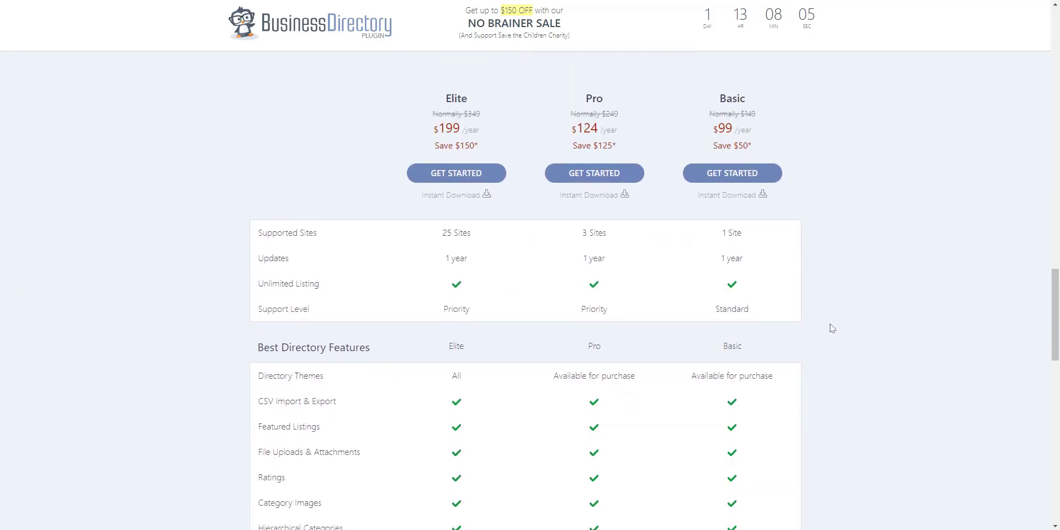
scroll(831, 328, "down", 1)
scroll(831, 328, "down", 1)
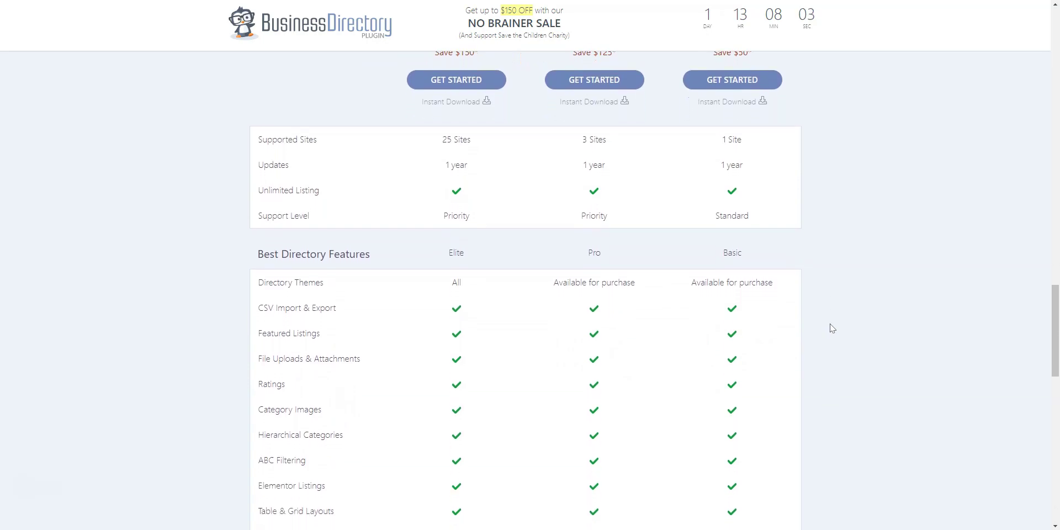
scroll(832, 328, "down", 1)
scroll(832, 328, "down", 1)
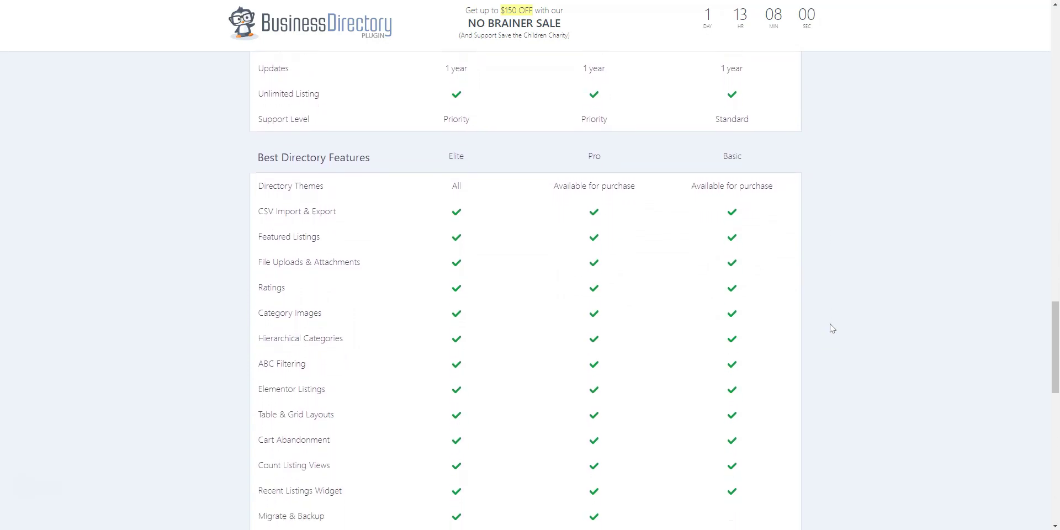
scroll(832, 328, "down", 1)
scroll(832, 328, "down", 1)
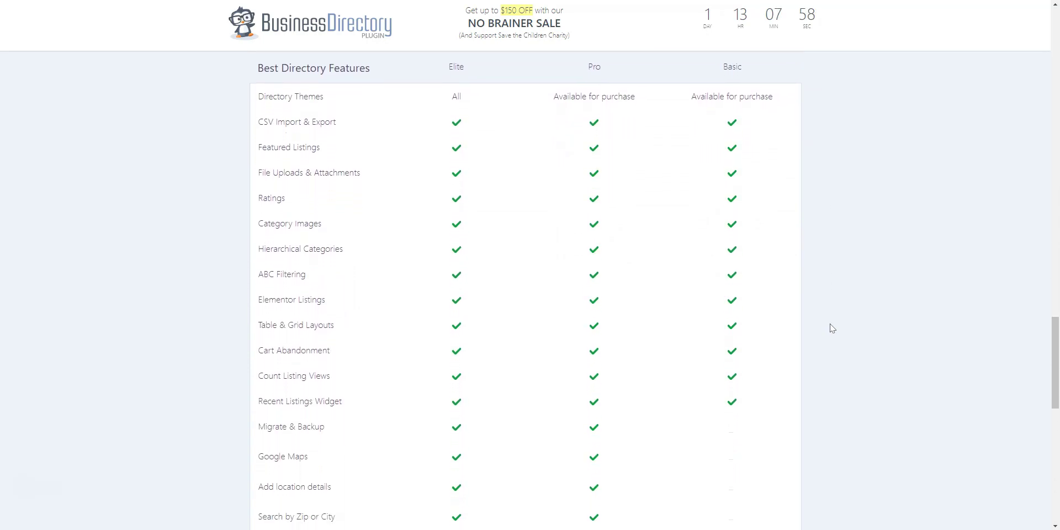
scroll(832, 328, "down", 1)
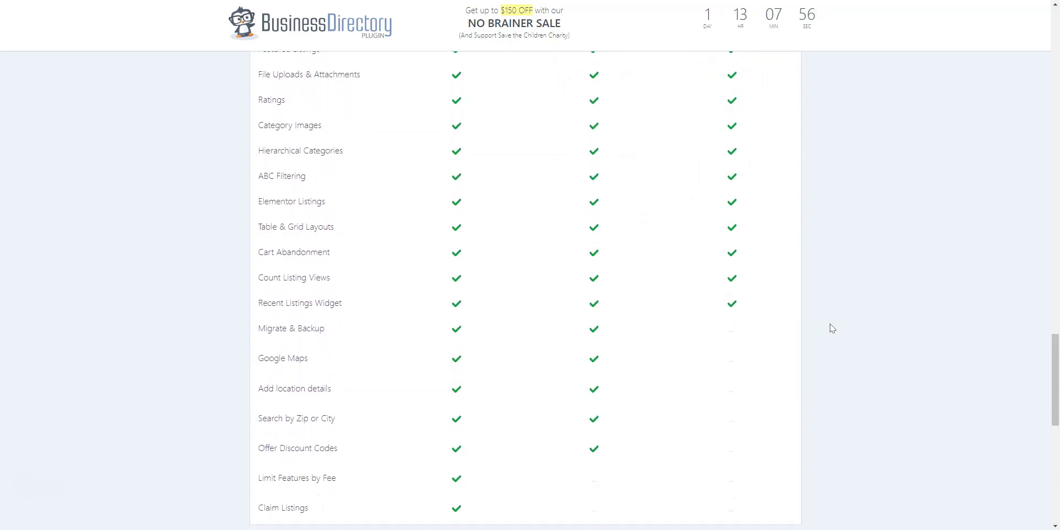
scroll(832, 328, "down", 1)
scroll(832, 328, "down", 1)
scroll(832, 328, "down", 1)
scroll(831, 328, "down", 1)
scroll(832, 328, "down", 1)
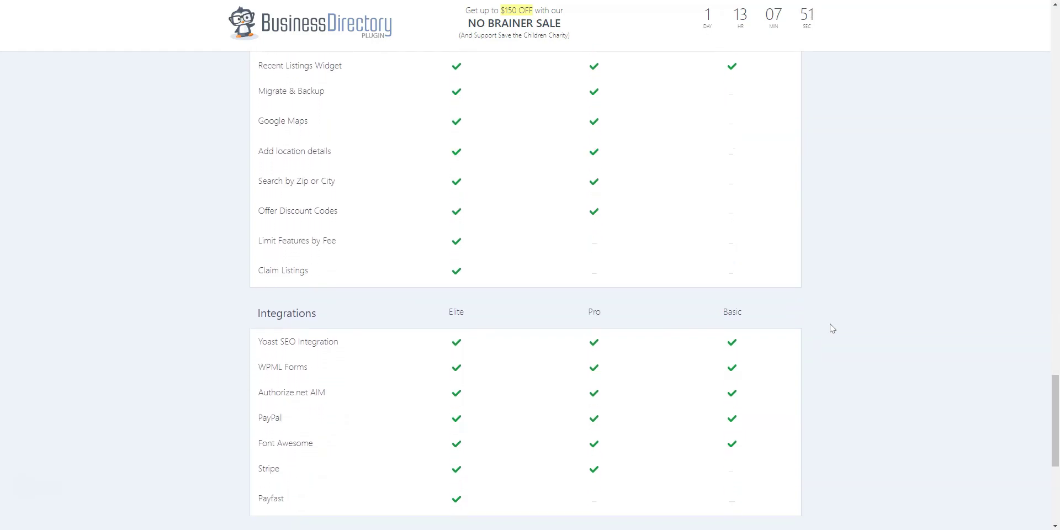
scroll(832, 327, "down", 1)
scroll(832, 328, "down", 1)
scroll(832, 328, "down", 3)
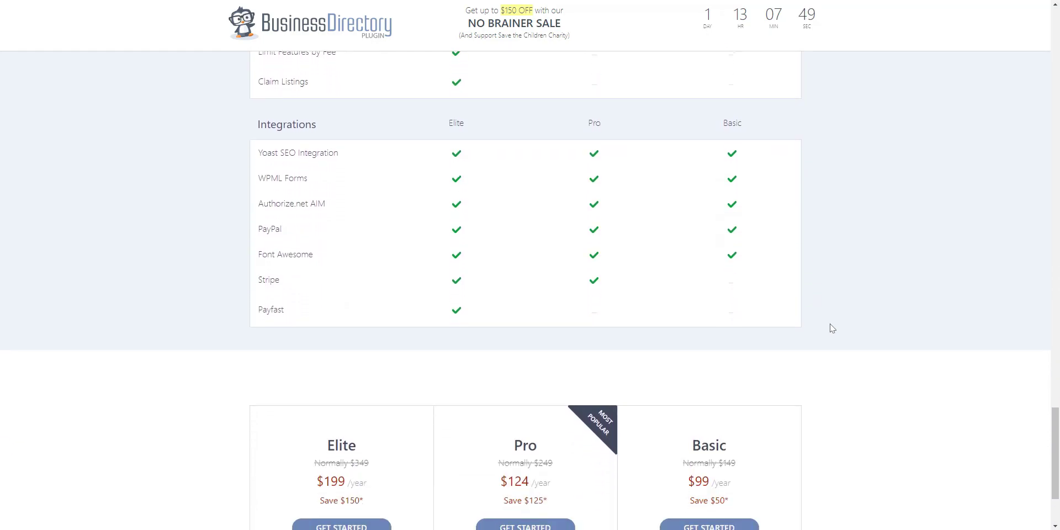
scroll(831, 328, "down", 1)
scroll(832, 328, "up", 1)
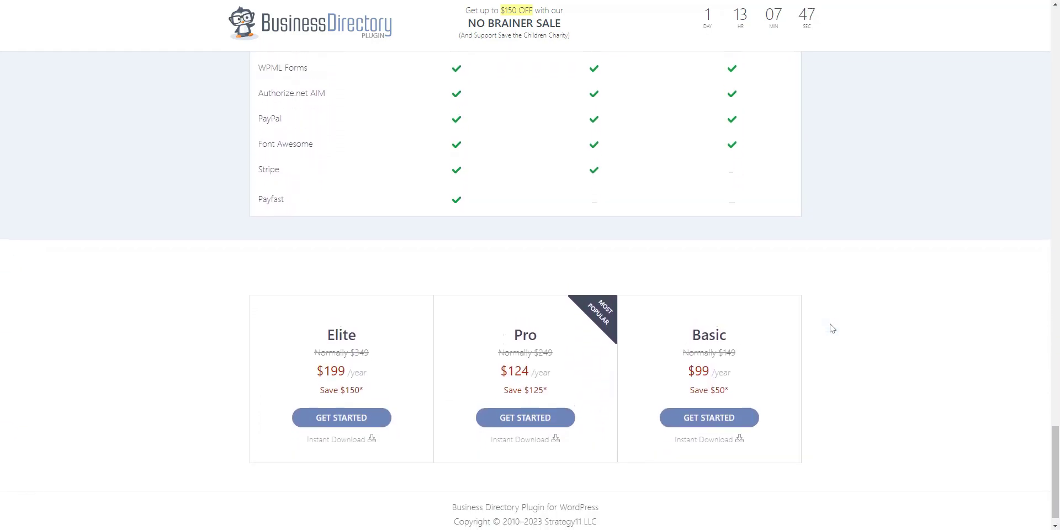
scroll(827, 327, "up", 1)
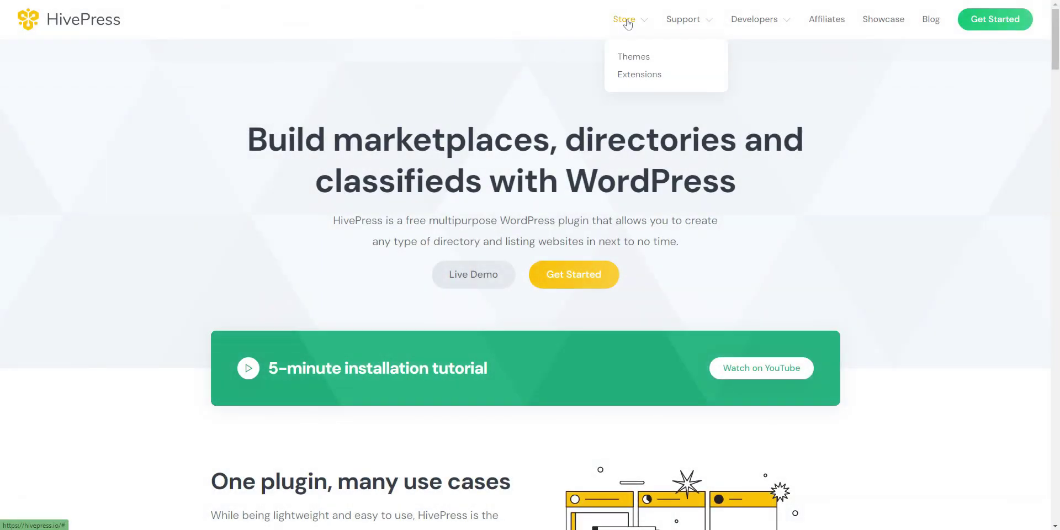
Browse the HivePress extensions grid, then review the $199 All Extensions bundle details and FAQ
left_click(637, 76)
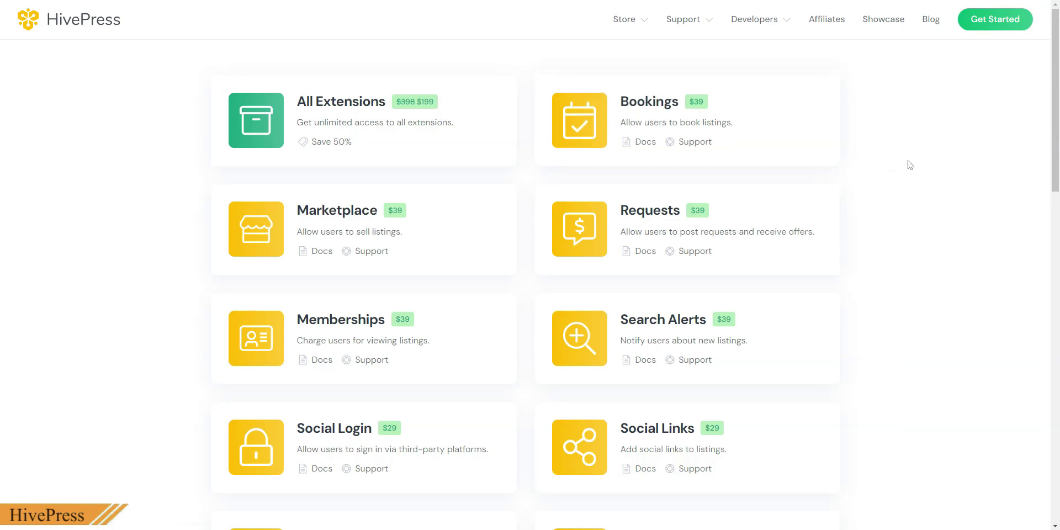
scroll(937, 168, "down", 1)
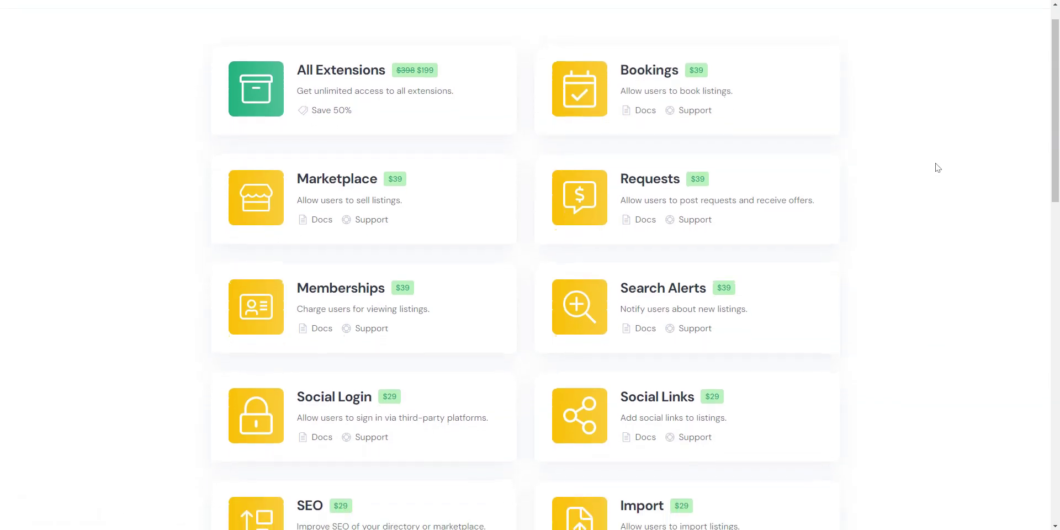
scroll(936, 167, "down", 1)
scroll(937, 168, "down", 1)
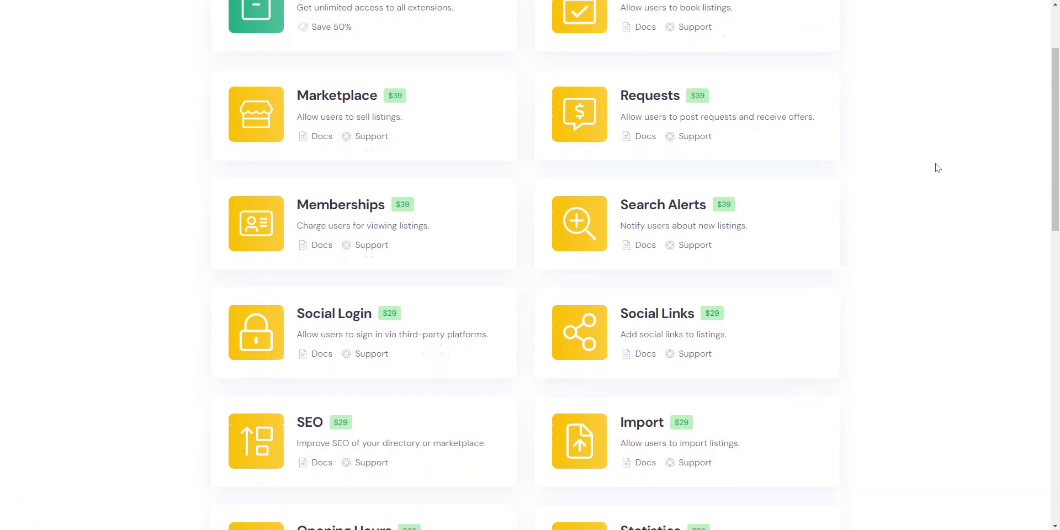
scroll(937, 168, "down", 1)
scroll(937, 168, "down", 1)
scroll(937, 167, "down", 1)
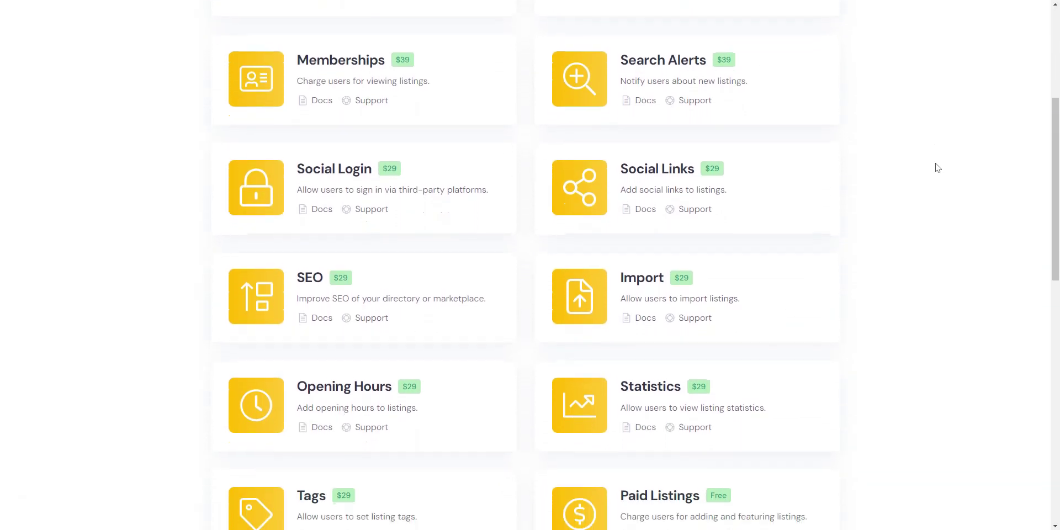
scroll(937, 167, "down", 1)
scroll(936, 167, "down", 1)
scroll(936, 167, "down", 1)
scroll(937, 167, "down", 1)
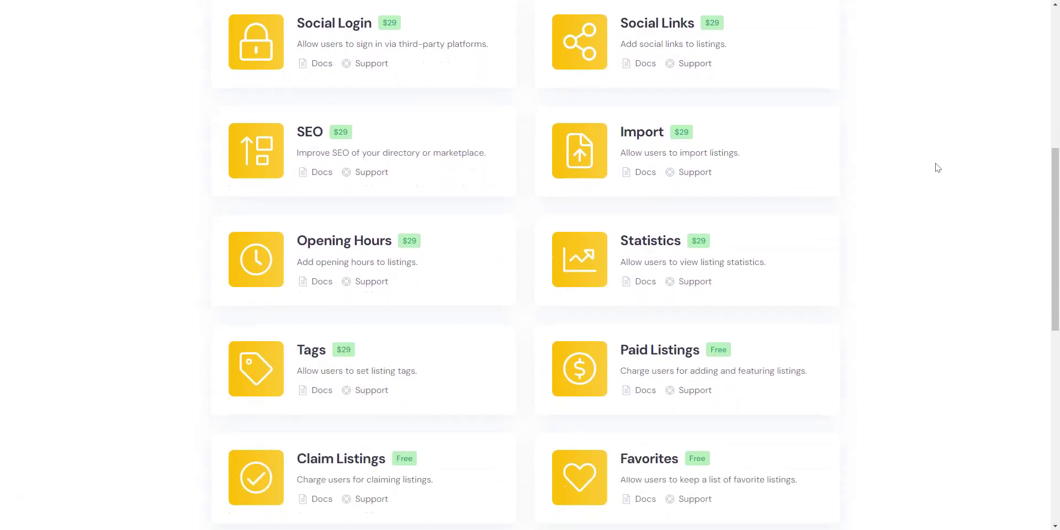
scroll(936, 167, "down", 1)
scroll(937, 167, "down", 1)
scroll(936, 168, "down", 1)
scroll(937, 167, "down", 1)
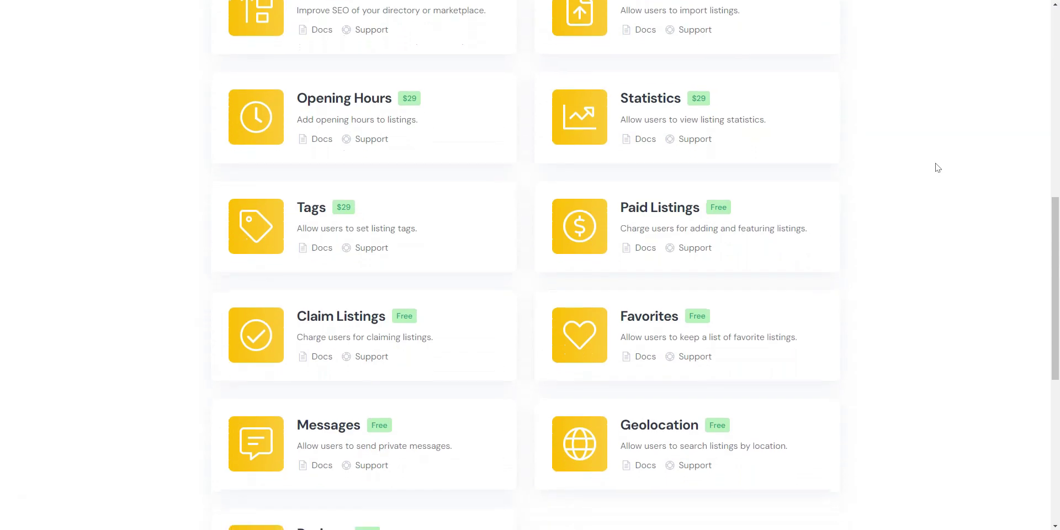
scroll(936, 167, "down", 1)
scroll(937, 167, "down", 1)
scroll(936, 168, "down", 1)
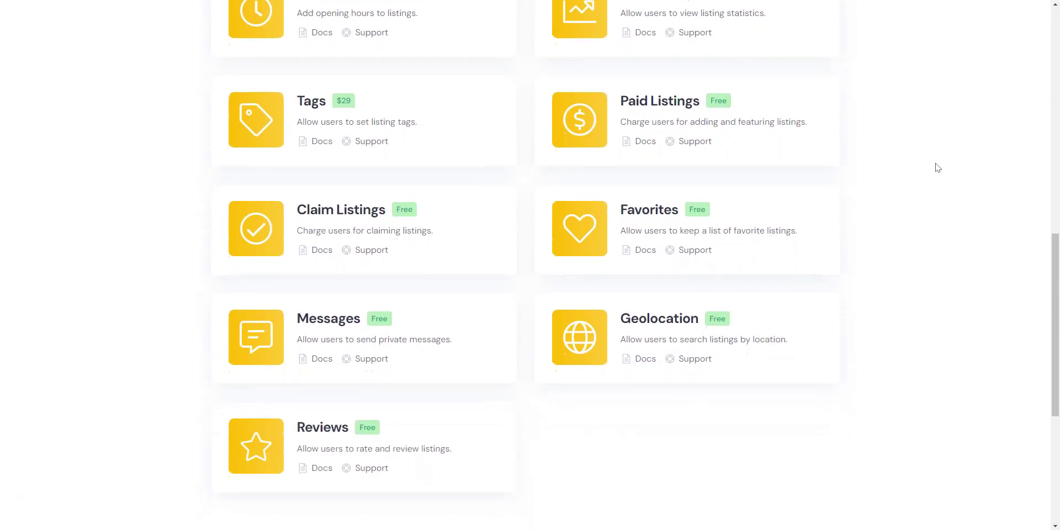
scroll(936, 167, "up", 1)
scroll(937, 168, "up", 1)
scroll(936, 167, "up", 2)
scroll(937, 167, "up", 1)
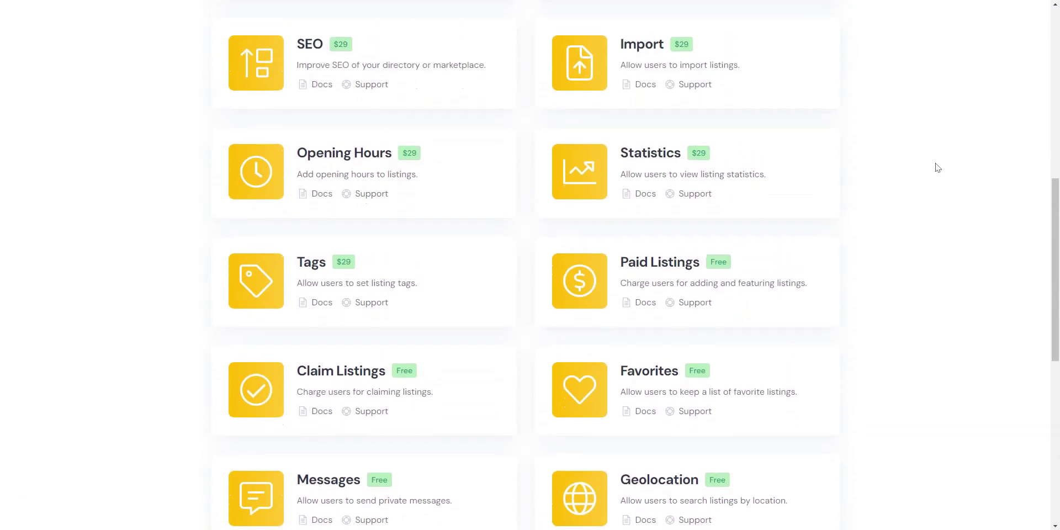
scroll(937, 167, "up", 1)
scroll(936, 167, "up", 1)
scroll(937, 167, "up", 1)
scroll(937, 168, "up", 1)
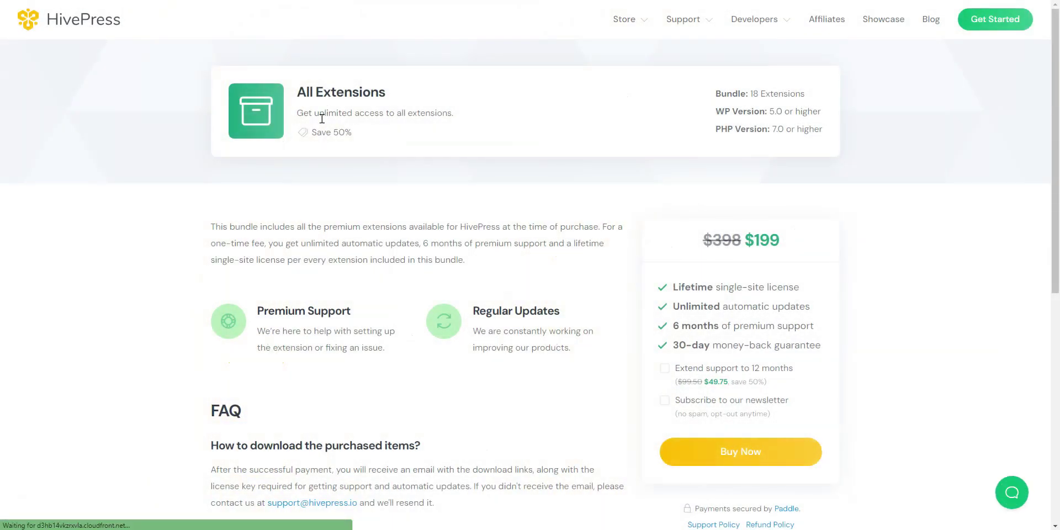
scroll(396, 218, "down", 2)
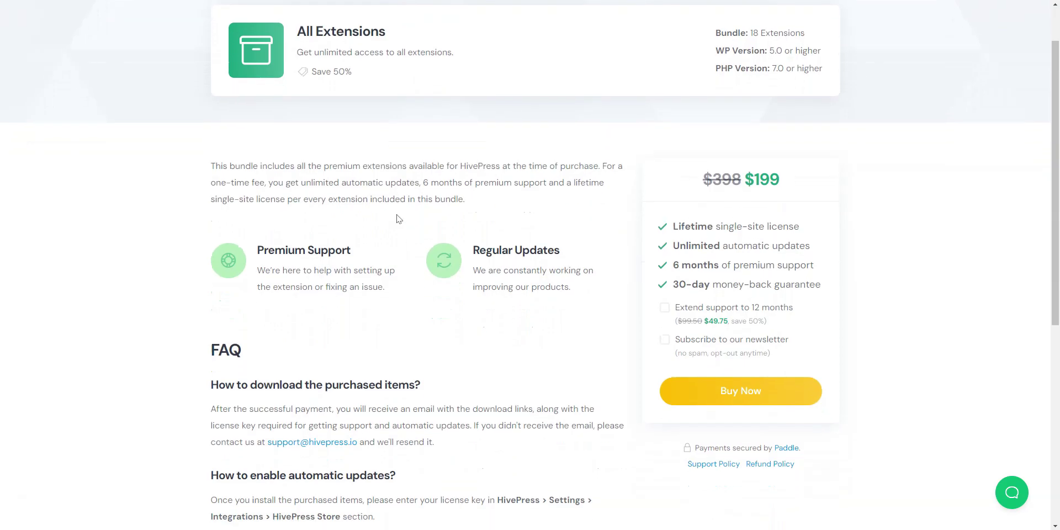
scroll(396, 218, "down", 2)
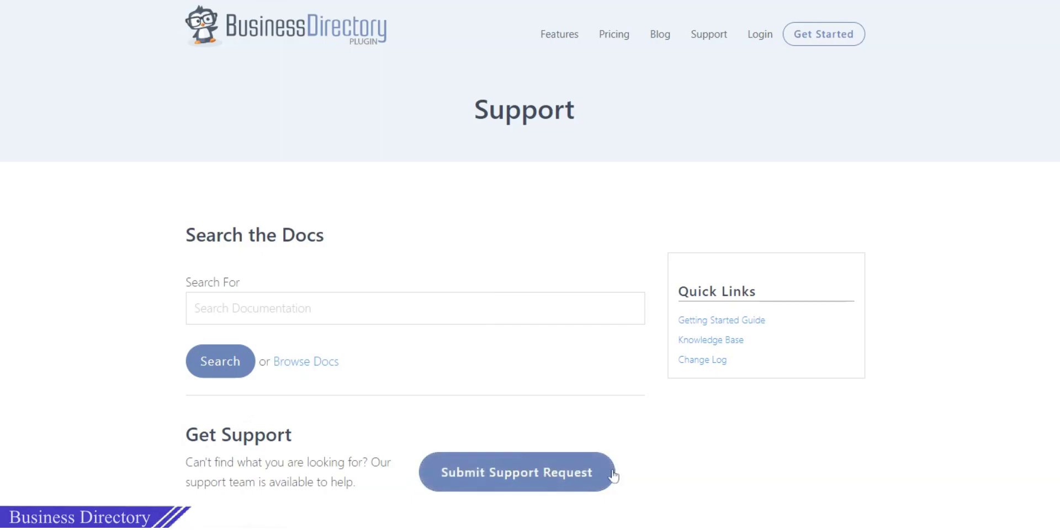
Go to the Business Directory Plugin knowledge base and browse help topics down to Uncategorized
left_click(716, 340)
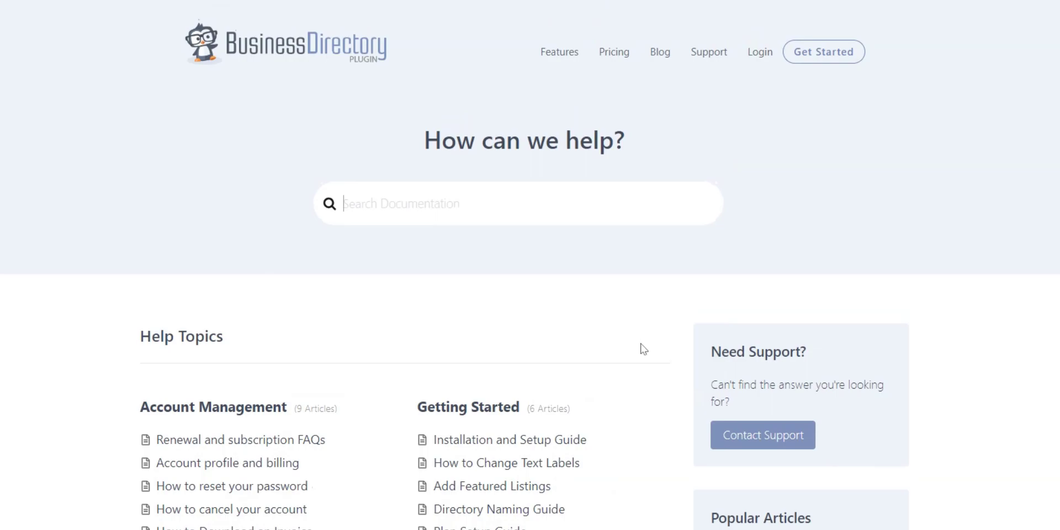
scroll(643, 349, "down", 1)
scroll(644, 349, "down", 1)
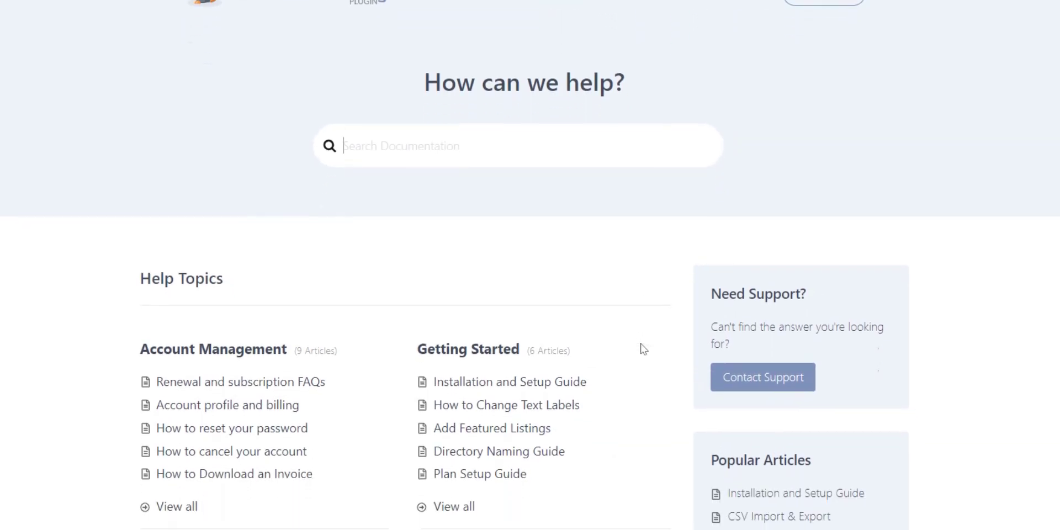
scroll(643, 349, "down", 2)
scroll(643, 349, "down", 1)
scroll(644, 349, "down", 2)
scroll(643, 349, "down", 1)
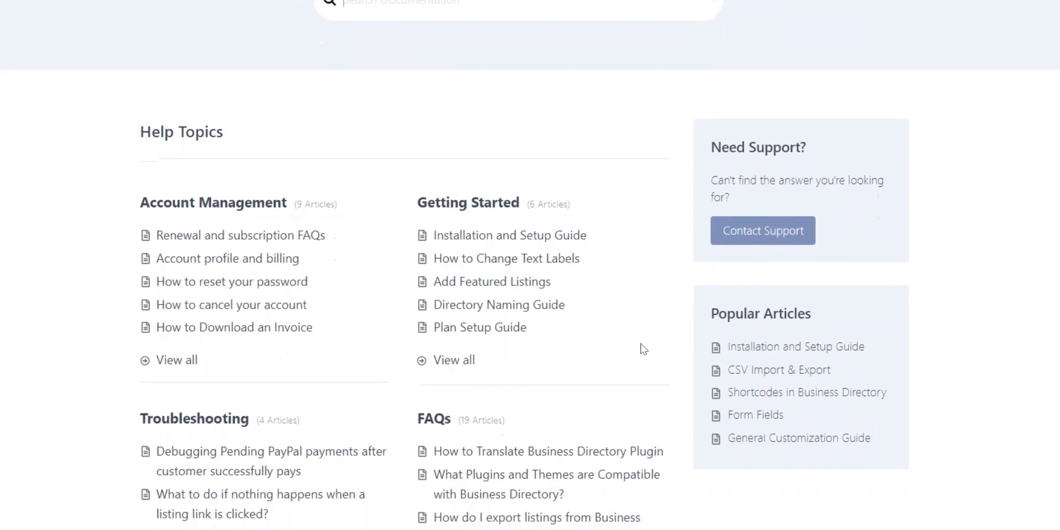
scroll(643, 349, "down", 1)
scroll(643, 349, "down", 2)
scroll(643, 348, "down", 1)
scroll(644, 349, "down", 1)
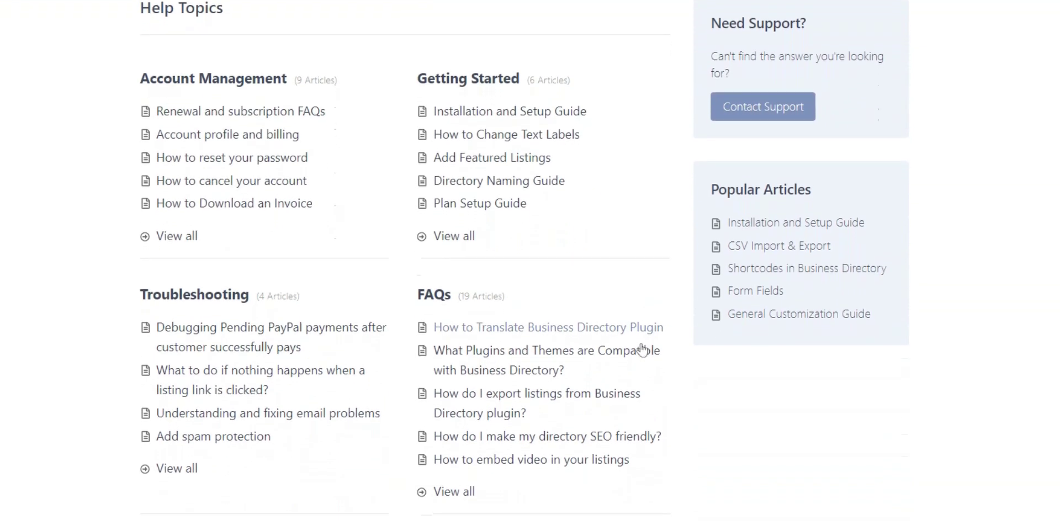
scroll(644, 349, "down", 2)
scroll(643, 349, "down", 2)
scroll(644, 349, "down", 1)
scroll(643, 349, "down", 2)
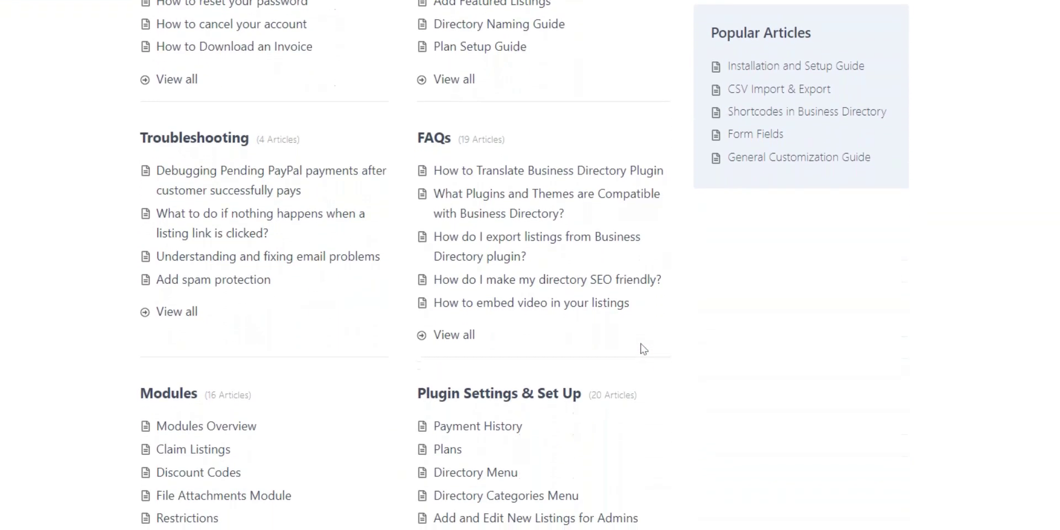
scroll(644, 348, "down", 1)
scroll(644, 349, "down", 1)
scroll(644, 349, "down", 2)
scroll(644, 349, "down", 1)
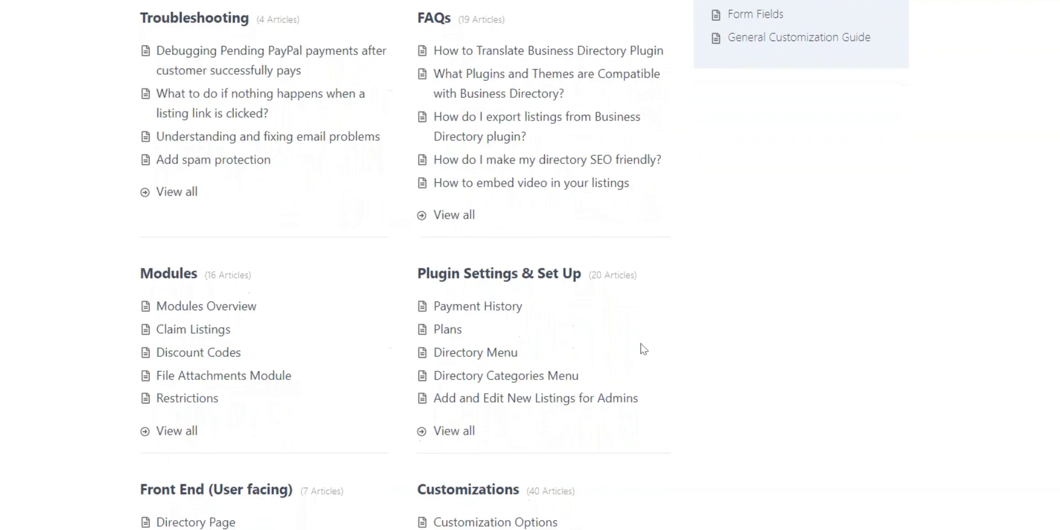
scroll(644, 349, "down", 1)
scroll(643, 349, "down", 2)
scroll(644, 349, "down", 2)
scroll(644, 348, "down", 2)
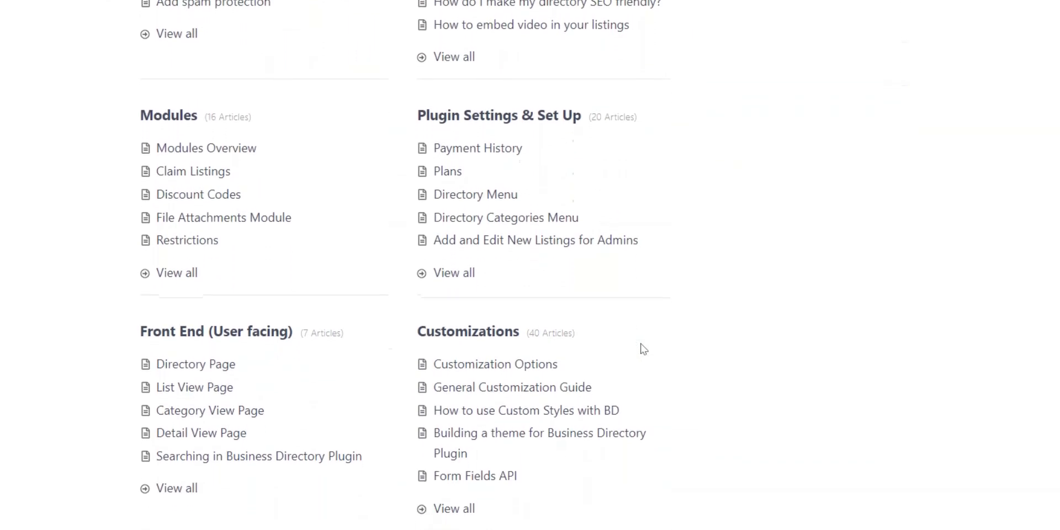
scroll(644, 349, "down", 1)
scroll(643, 349, "down", 3)
scroll(643, 349, "down", 2)
scroll(644, 348, "down", 2)
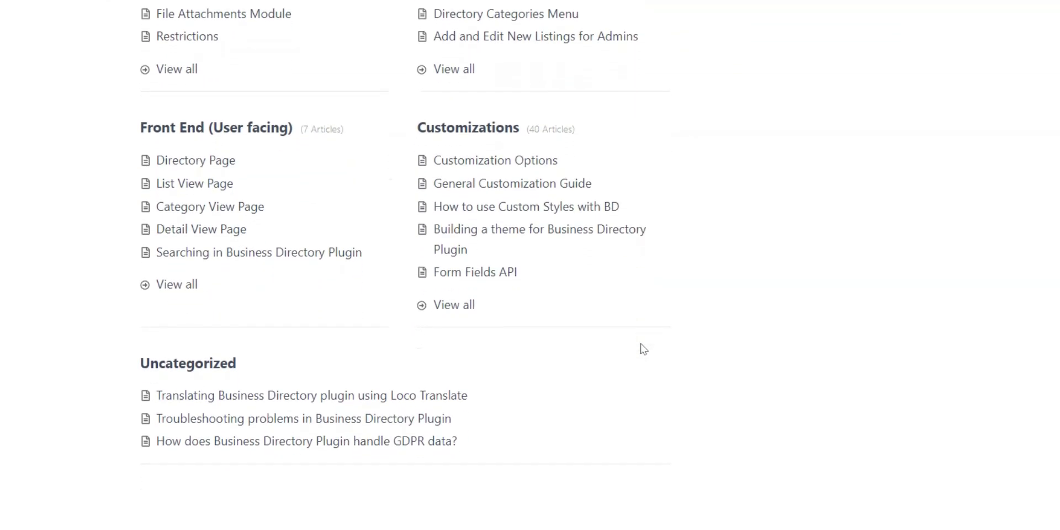
Open the Customization Options article under Customizations
scroll(640, 348, "up", 2)
scroll(632, 347, "up", 3)
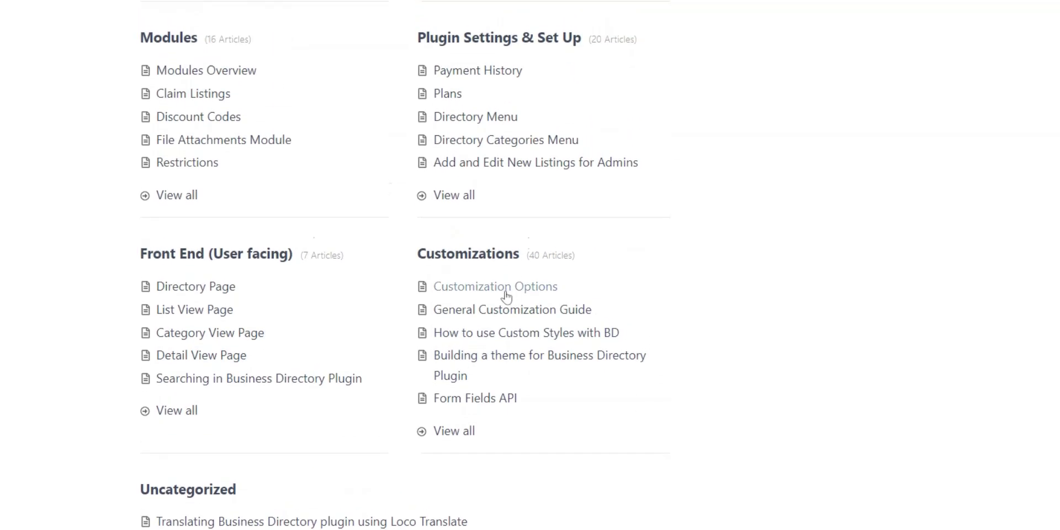
left_click(505, 292)
scroll(506, 294, "down", 3)
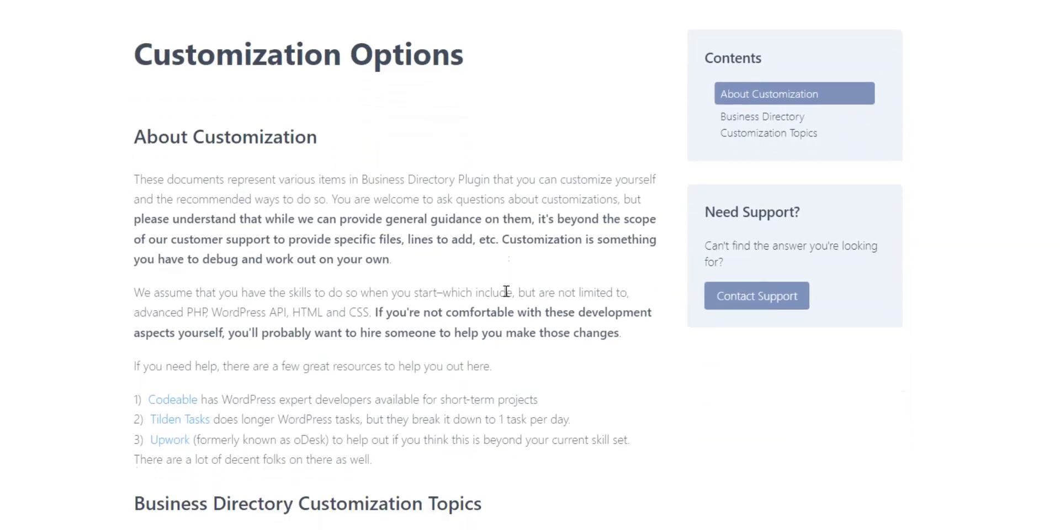
Show the HivePress Bookings extension help articles, then bring up the support message form
scroll(504, 291, "down", 2)
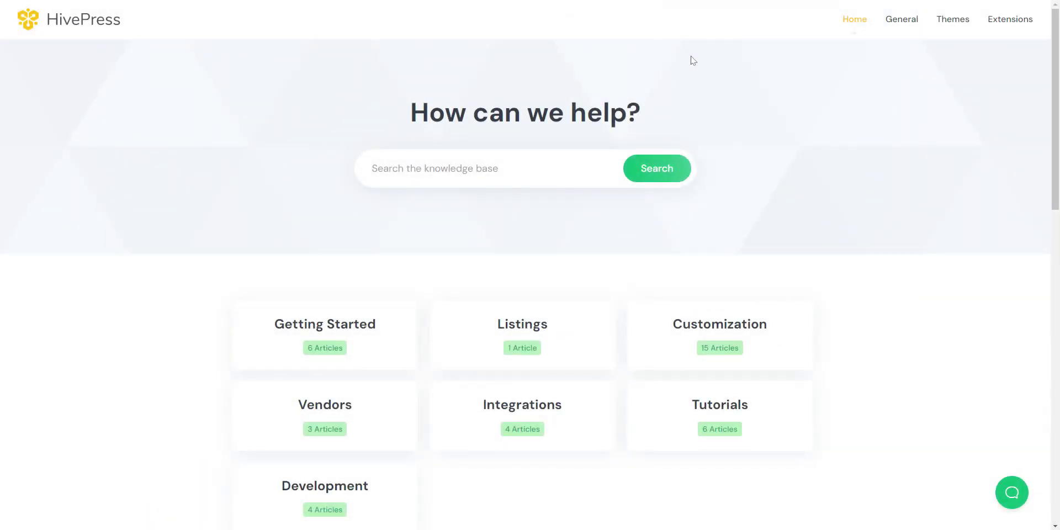
scroll(694, 60, "down", 1)
scroll(693, 60, "down", 1)
scroll(693, 60, "down", 1)
scroll(693, 60, "down", 1)
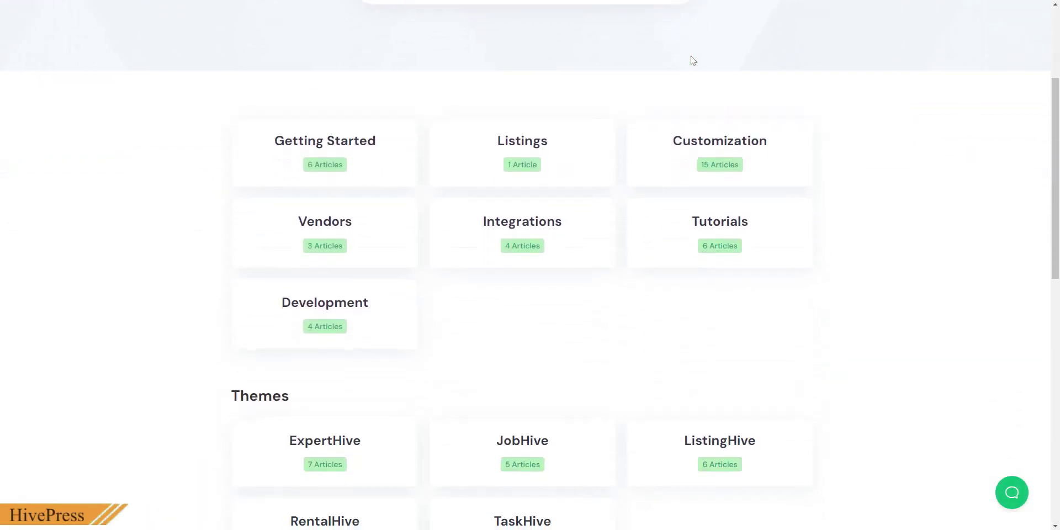
scroll(693, 60, "down", 2)
scroll(693, 60, "down", 2)
scroll(693, 60, "down", 2)
scroll(694, 61, "down", 2)
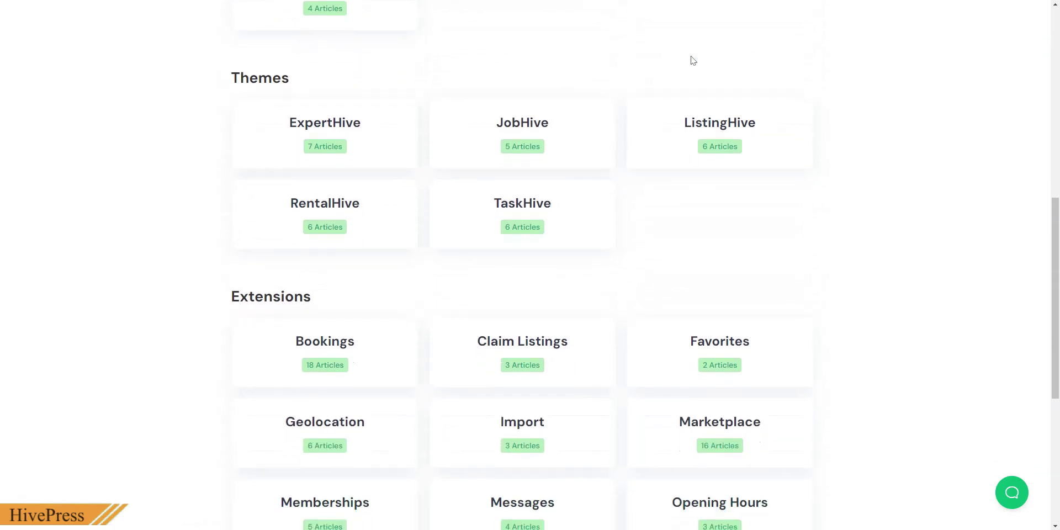
scroll(693, 60, "down", 3)
scroll(693, 61, "down", 2)
scroll(694, 60, "down", 1)
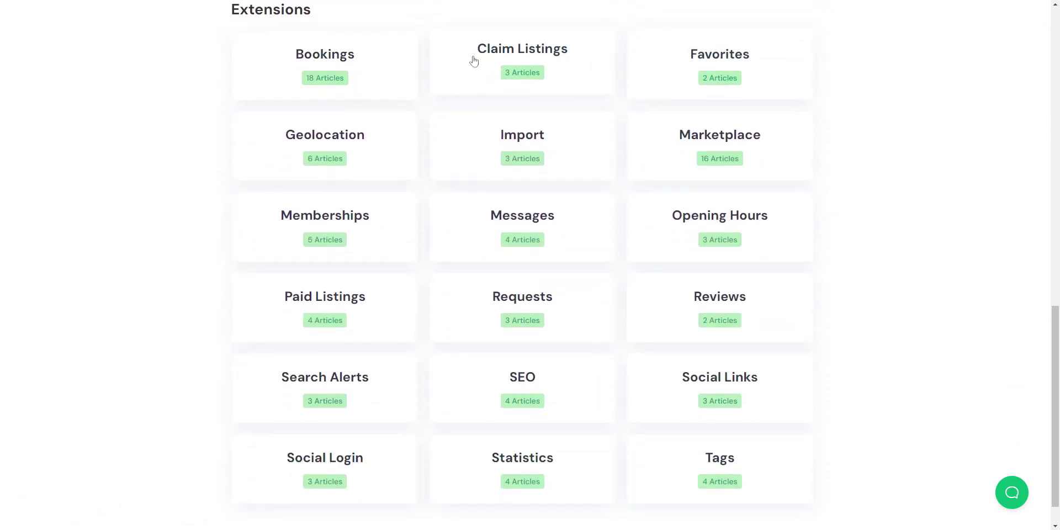
left_click(342, 59)
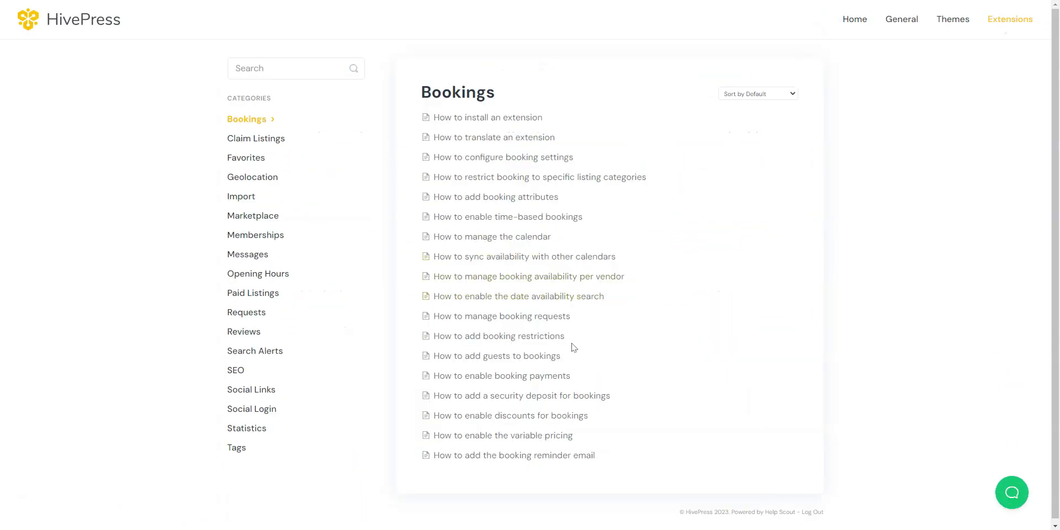
left_click(1009, 497)
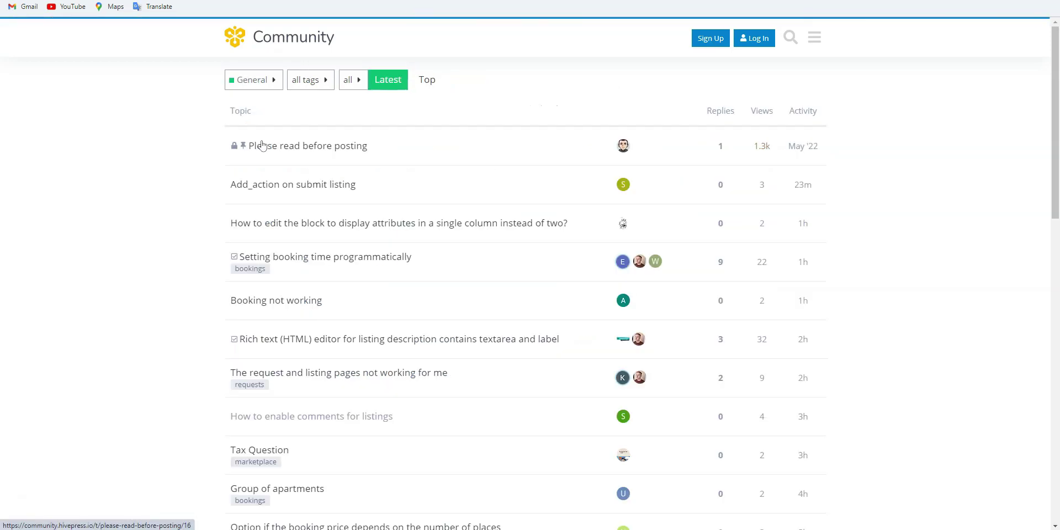
Read the solved HivePress community topic about the missing option for adding services
scroll(373, 198, "down", 2)
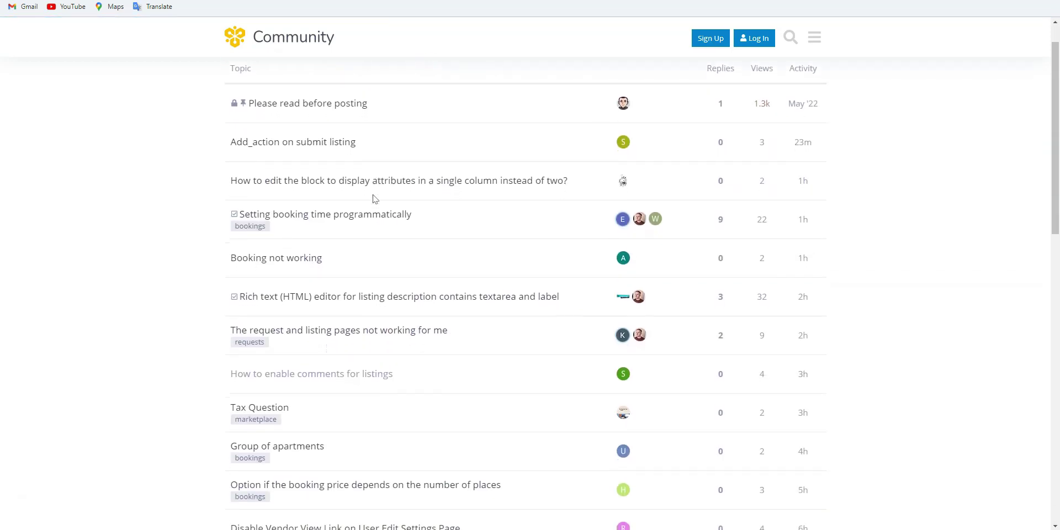
scroll(373, 199, "down", 1)
scroll(373, 199, "down", 1)
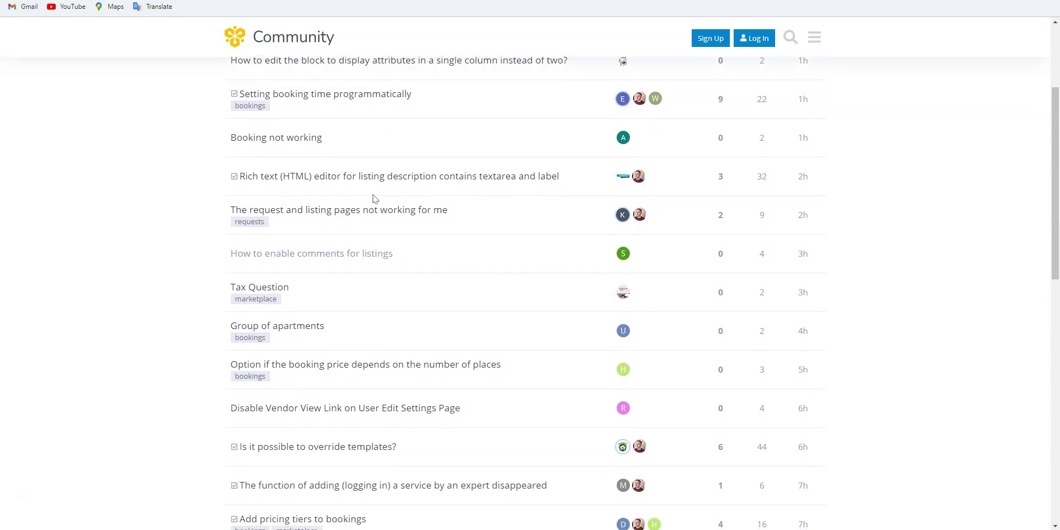
scroll(374, 199, "down", 1)
scroll(373, 199, "down", 2)
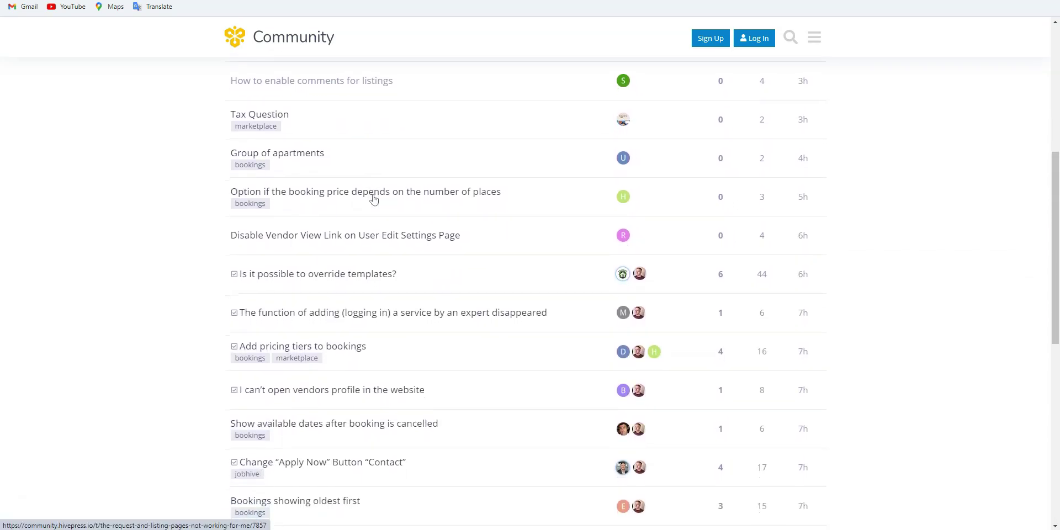
left_click(371, 314)
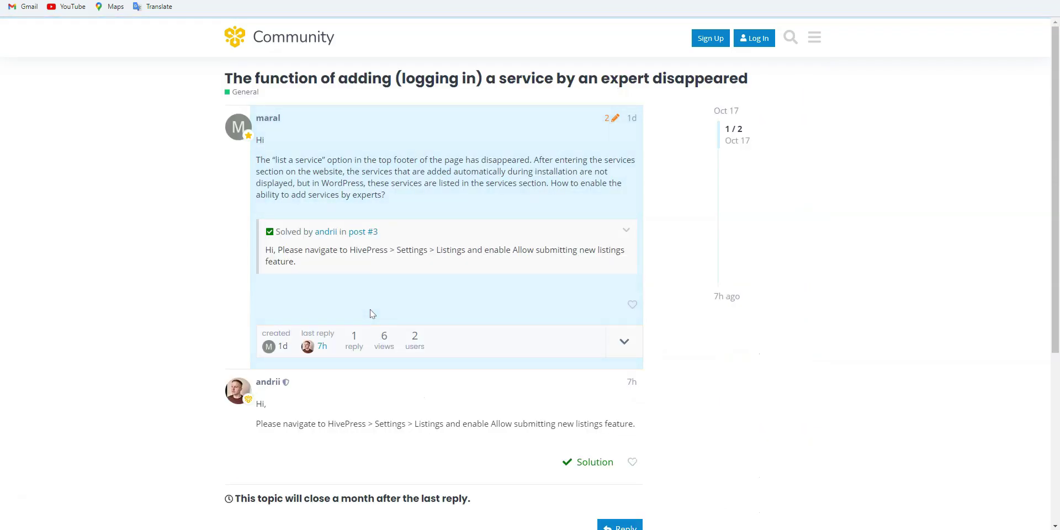
scroll(370, 313, "down", 1)
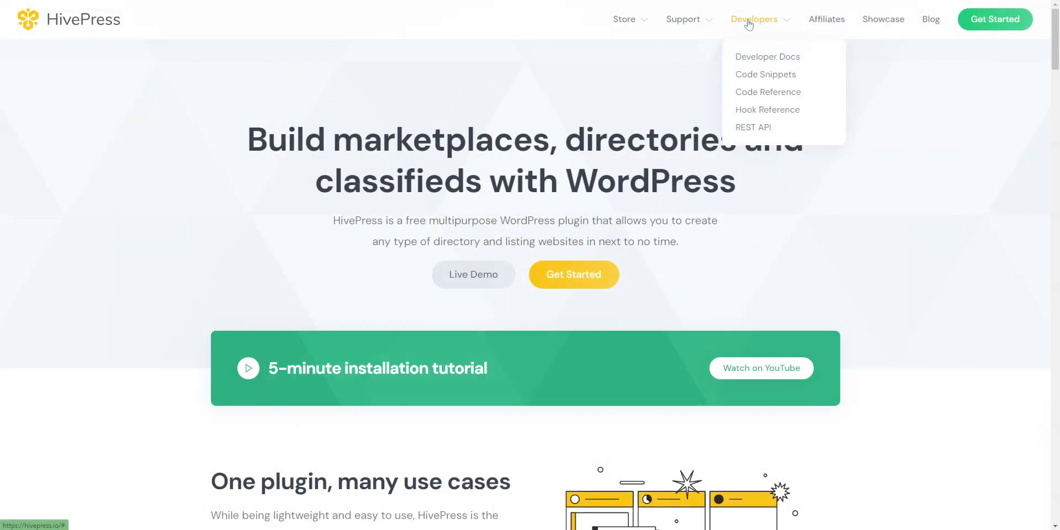
Browse HivePress's code snippet gists on GitHub Gist
left_click(760, 75)
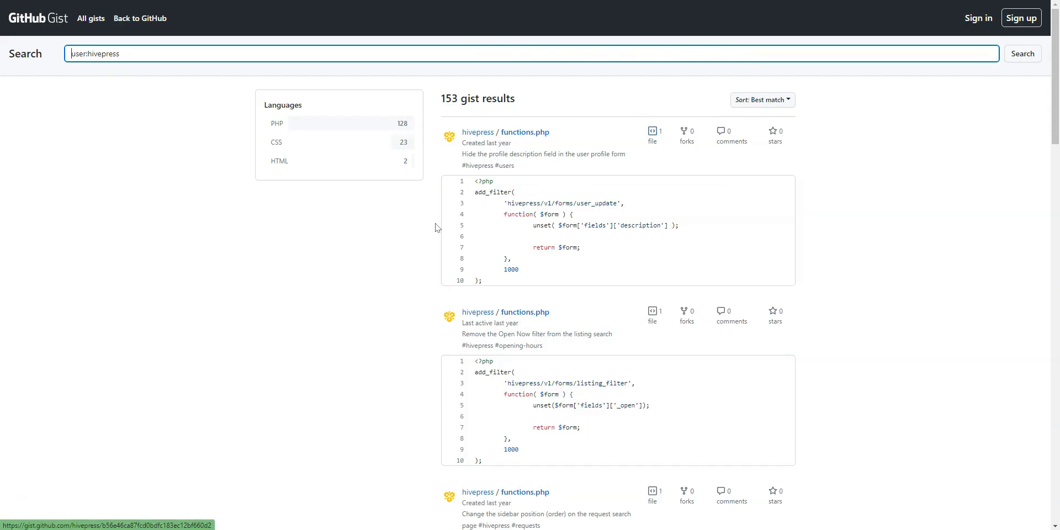
scroll(362, 298, "down", 1)
scroll(361, 295, "down", 1)
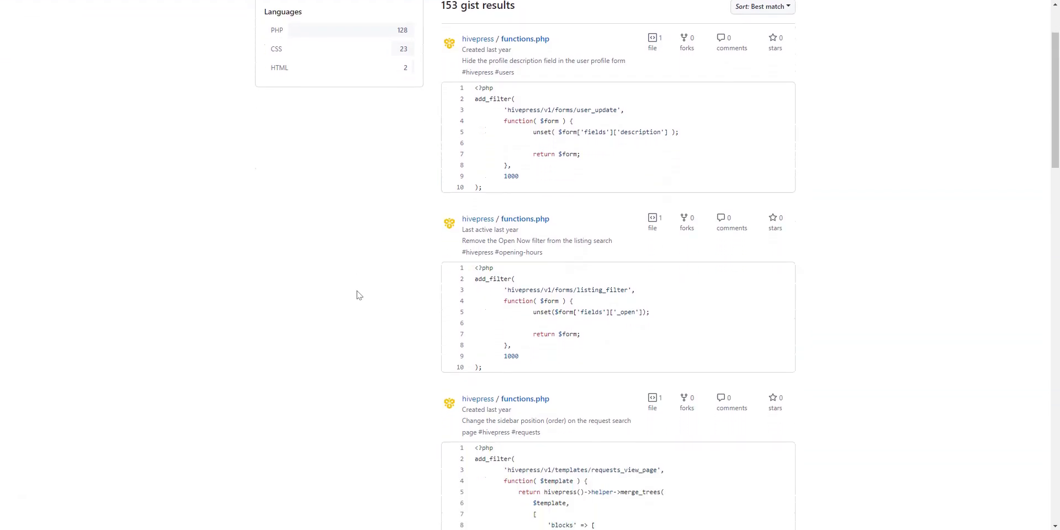
scroll(359, 294, "down", 1)
scroll(358, 292, "down", 1)
scroll(356, 288, "down", 1)
scroll(356, 288, "down", 1)
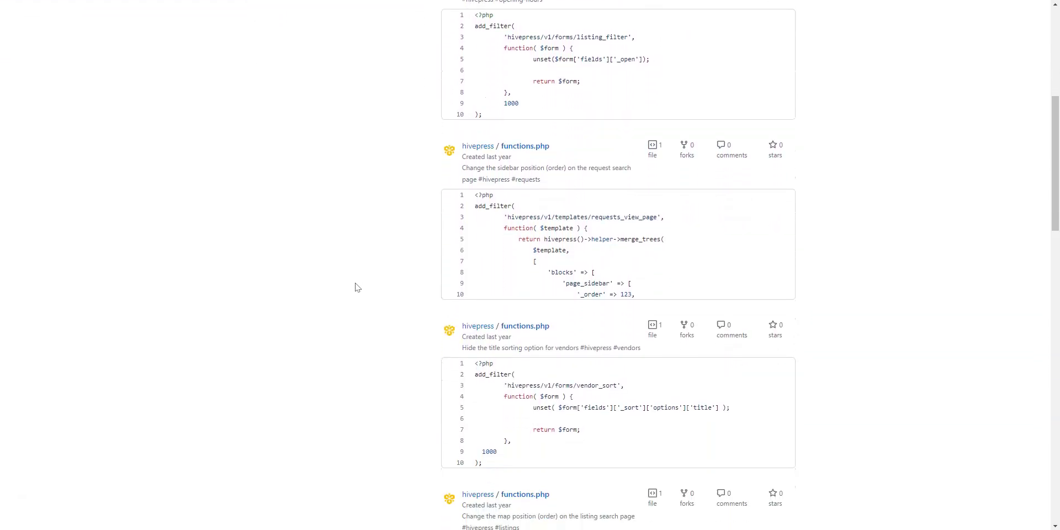